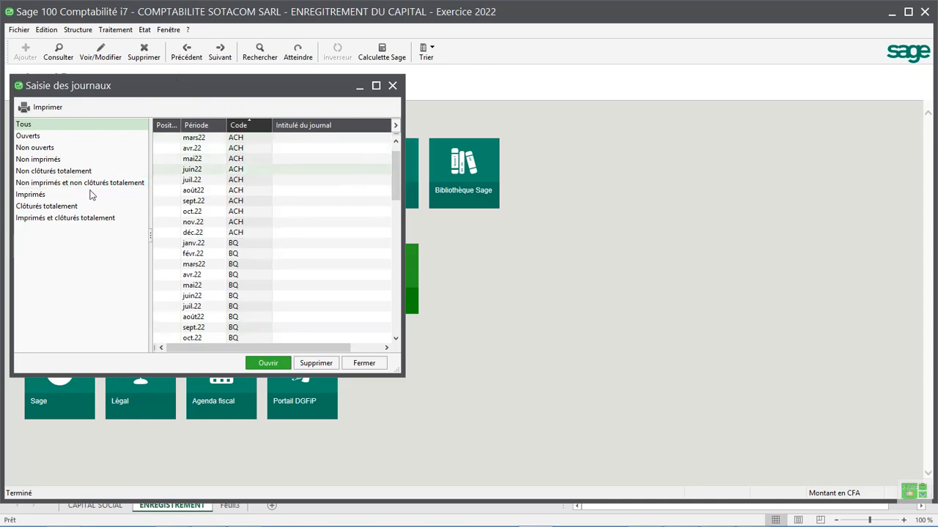
Step: Switch to the ECRITURES COMPTABLES workbook in Excel and review the ledger account codes in column A of the ENREGISTREMENT sheet
mouse_move(535, 517)
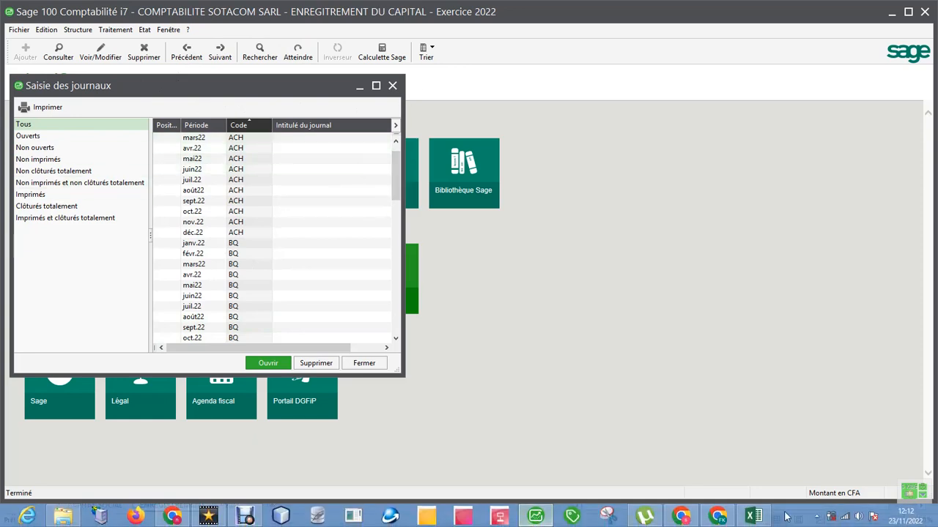
click(753, 516)
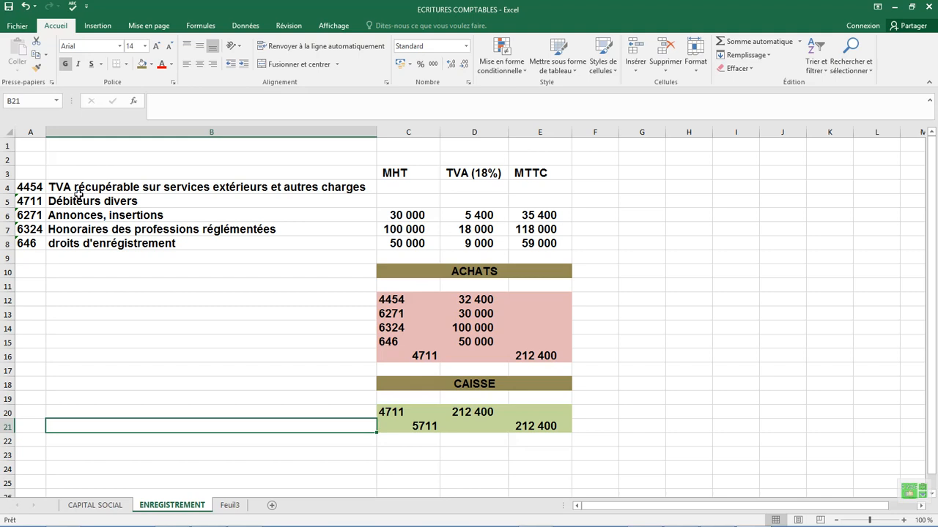
click(31, 201)
click(31, 188)
click(32, 201)
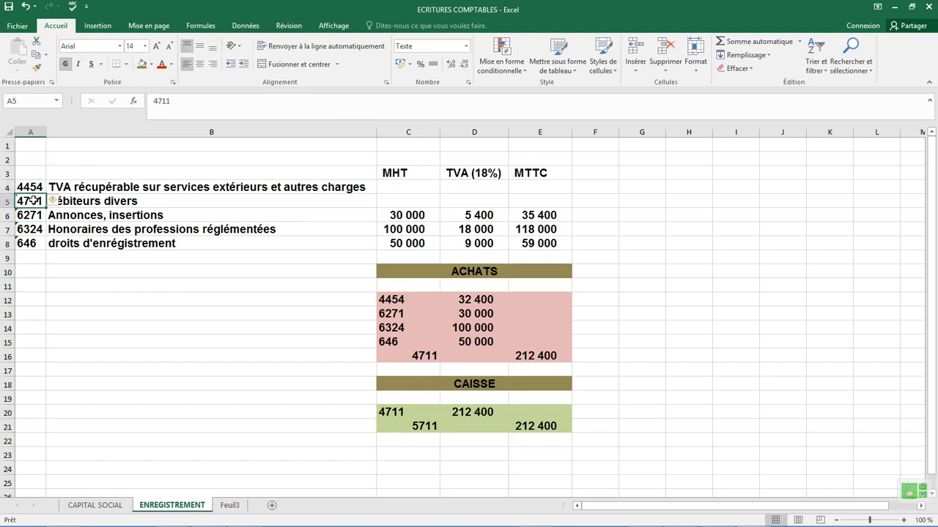
click(31, 214)
click(31, 229)
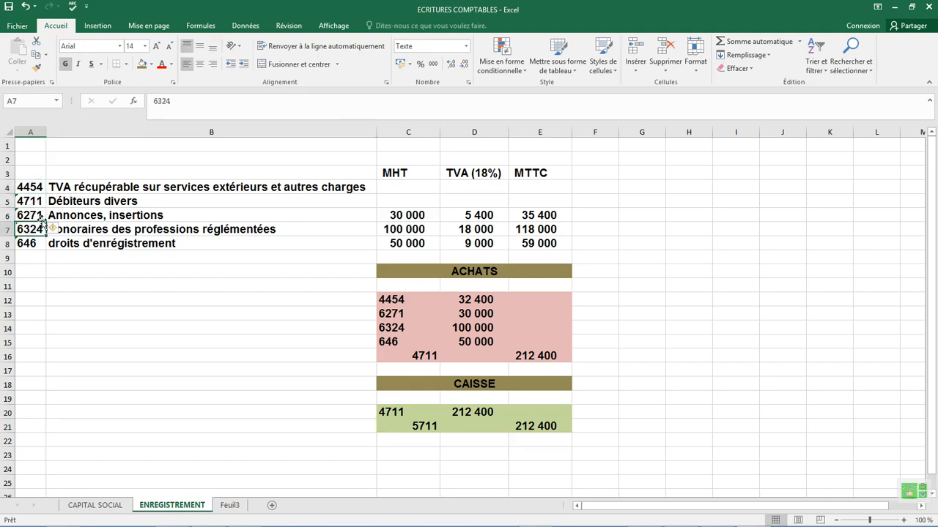
Step: Review the account titles in column B, from the recoverable VAT line to the droits d'enrégistrement line
click(125, 187)
click(121, 201)
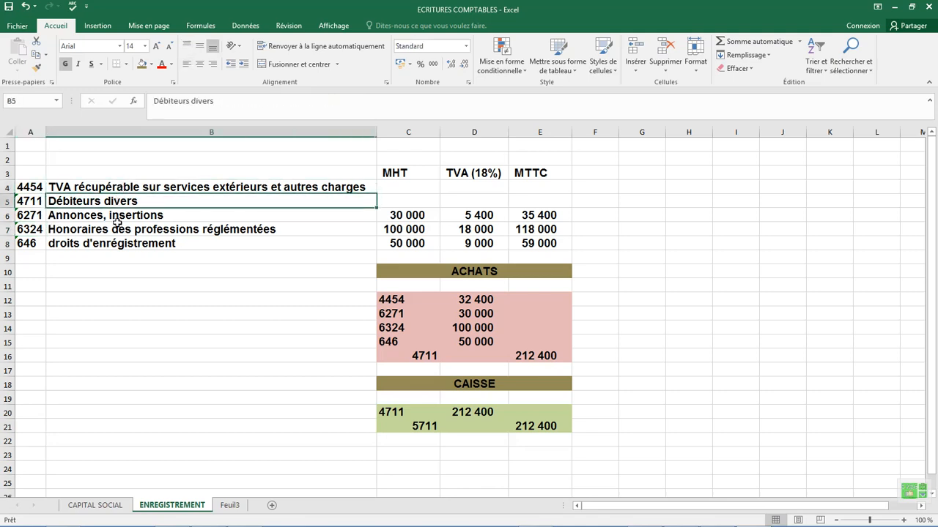
click(116, 228)
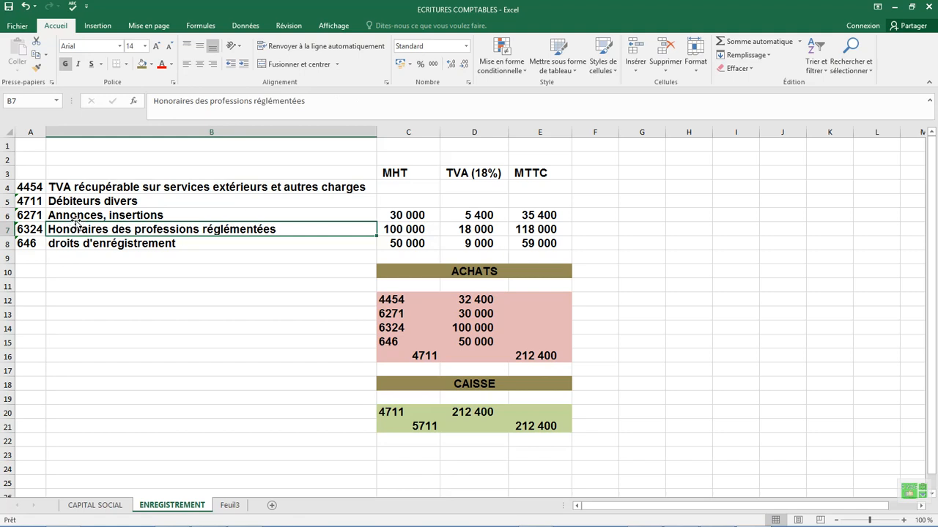
click(75, 247)
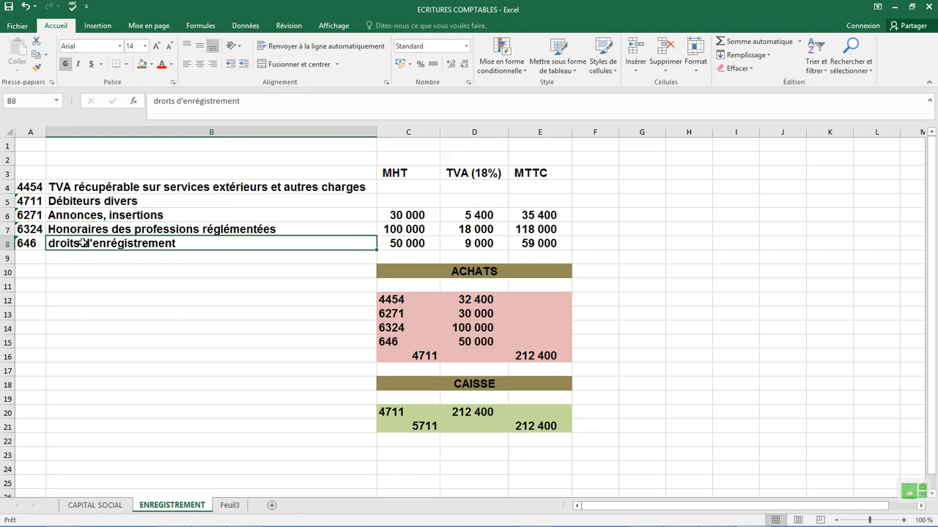
click(85, 231)
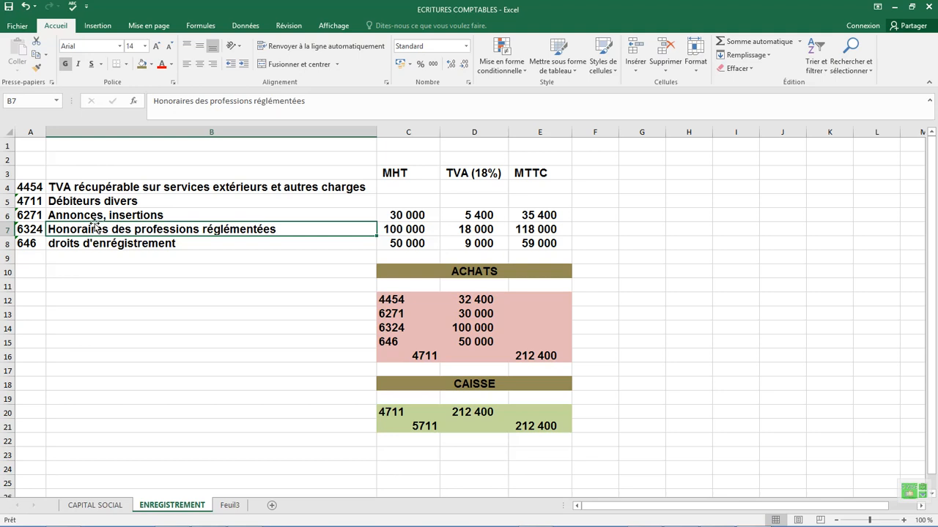
click(92, 218)
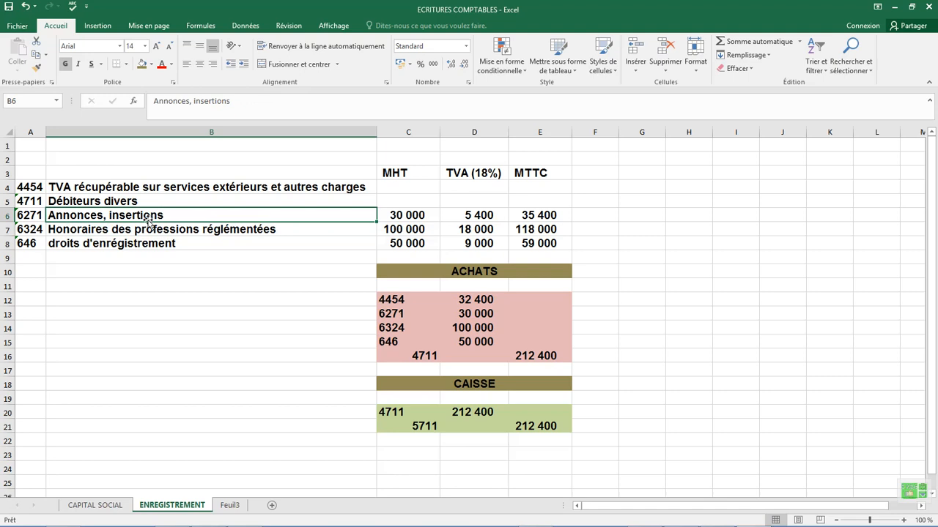
click(113, 200)
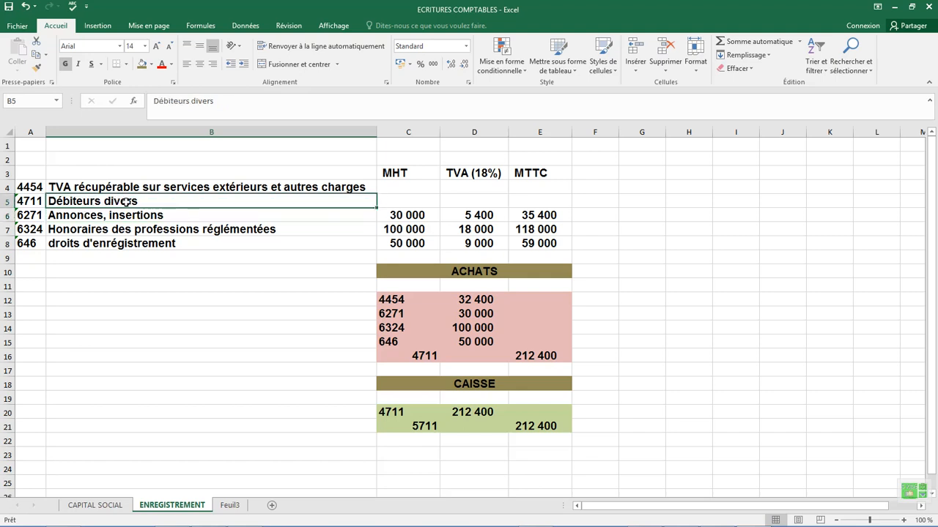
click(94, 187)
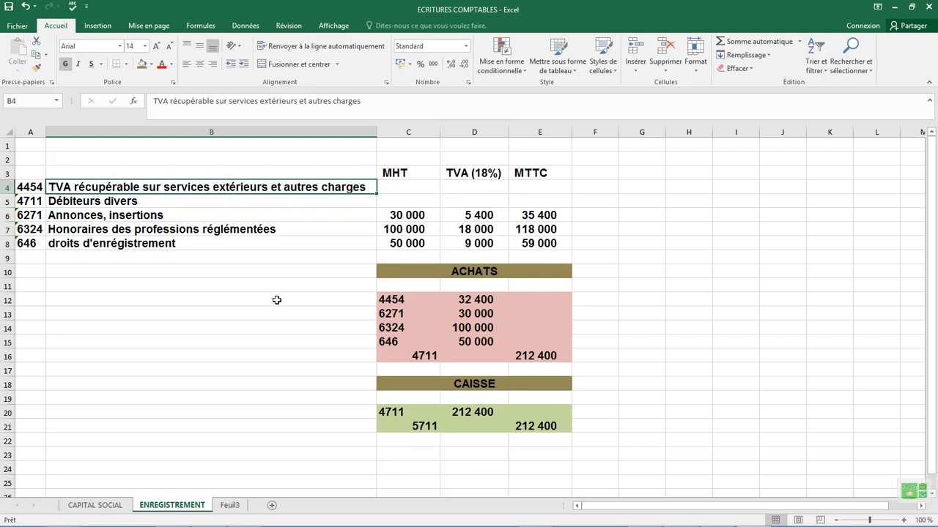
Step: Examine the MHT amounts for announcements, professional fees and registration duties in C6 to C8
click(415, 219)
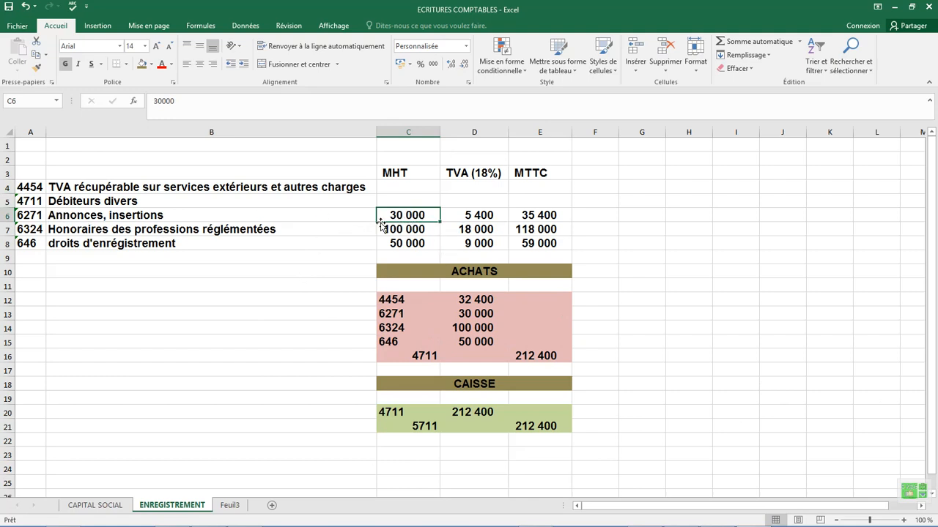
double_click(412, 215)
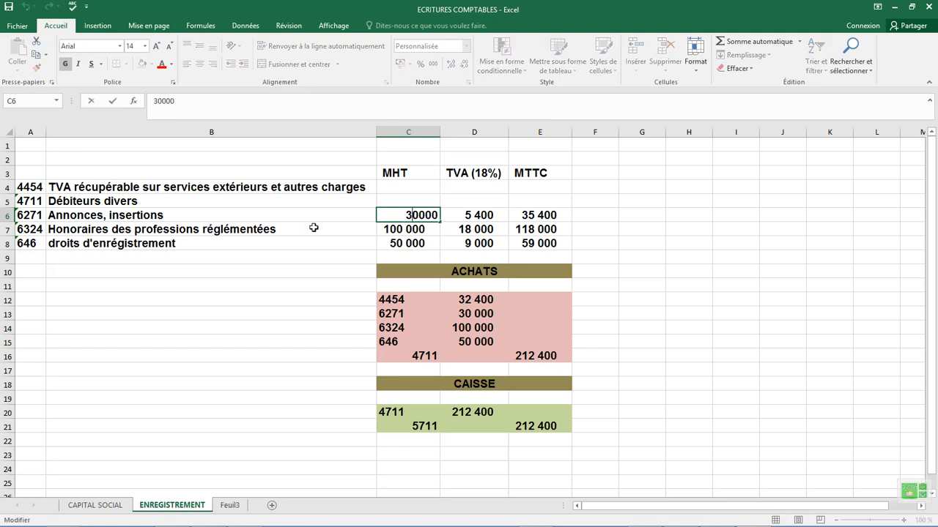
click(415, 232)
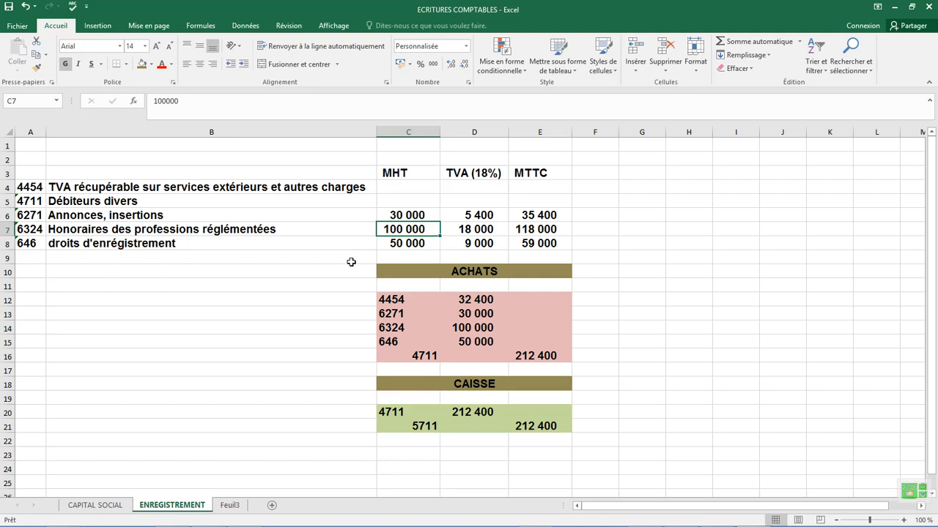
click(399, 250)
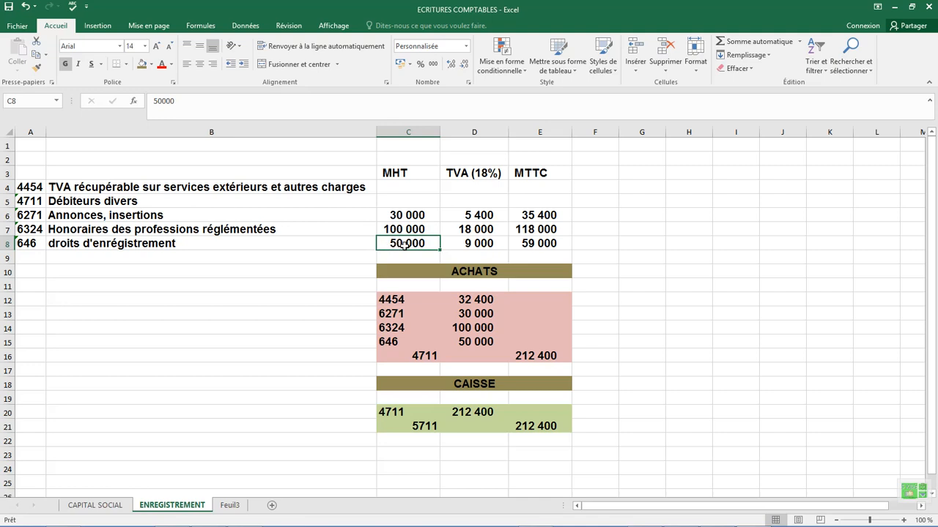
Step: Inspect the TVA (18%) formulas in D6 to D8 and the MTTC formula for Annonces, insertions in E6
click(486, 245)
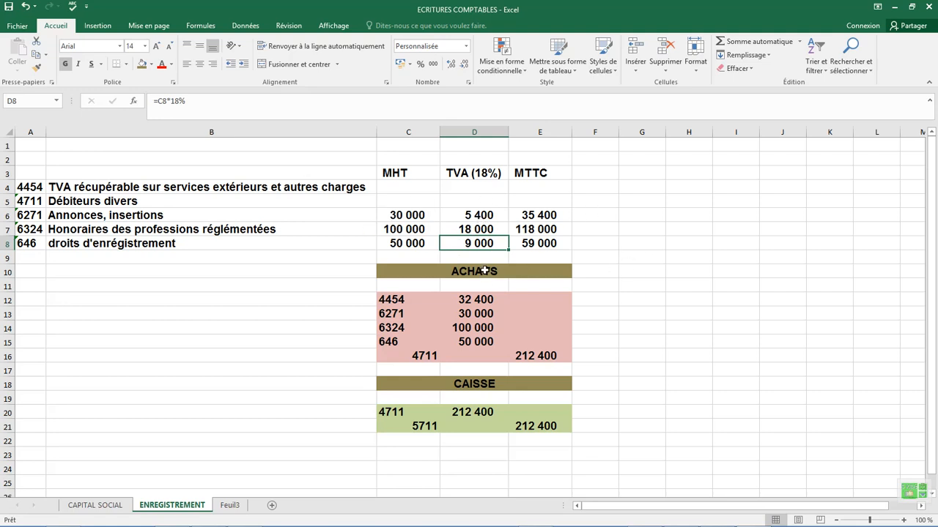
double_click(474, 214)
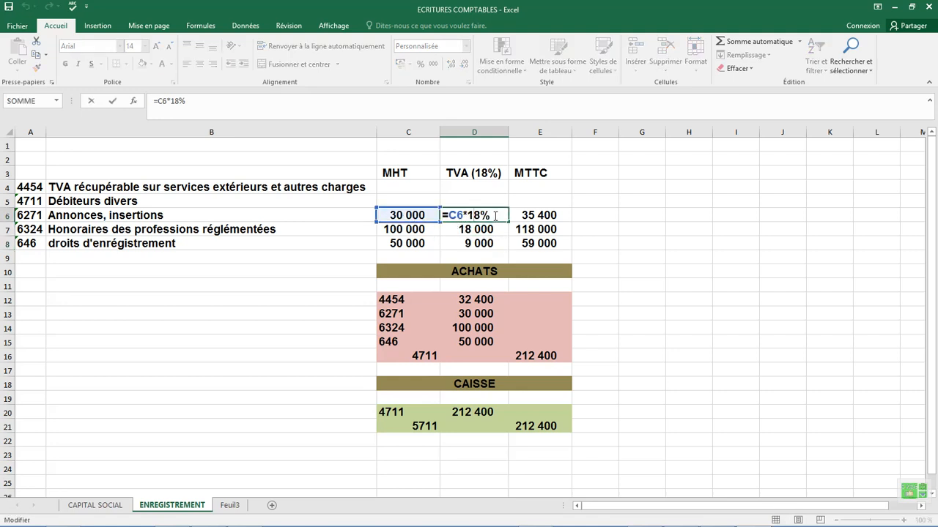
key(Return)
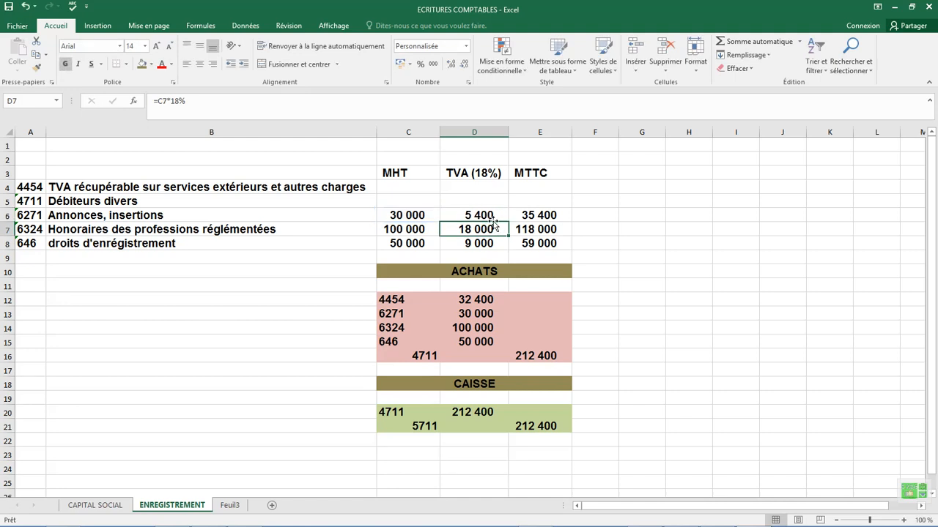
double_click(485, 229)
key(Return)
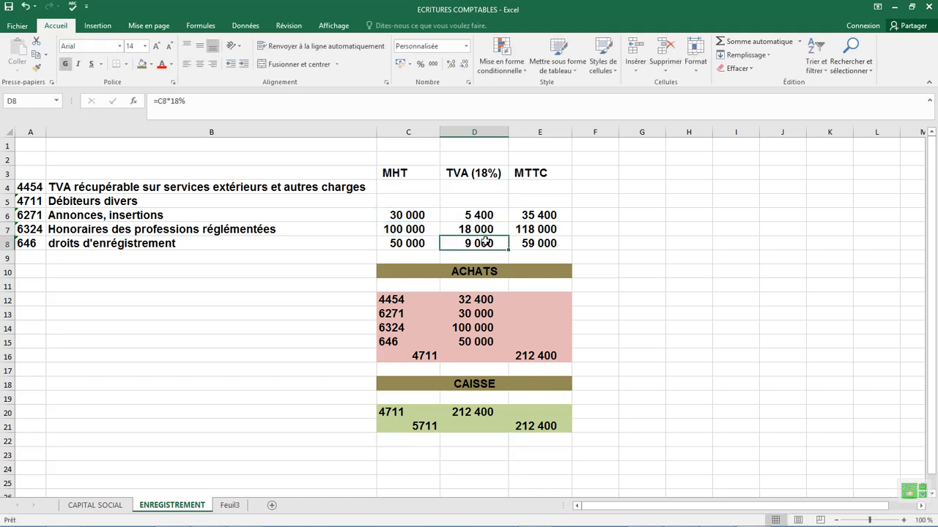
double_click(485, 243)
key(Return)
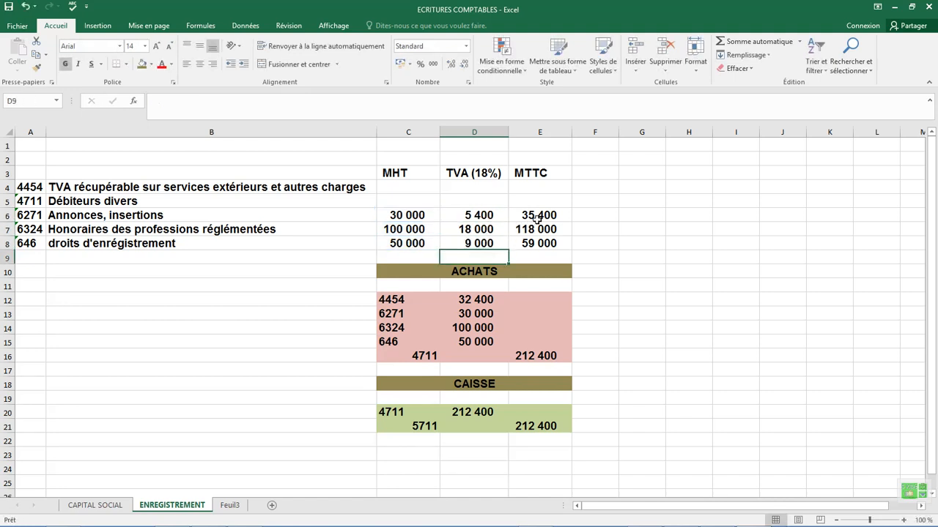
double_click(538, 215)
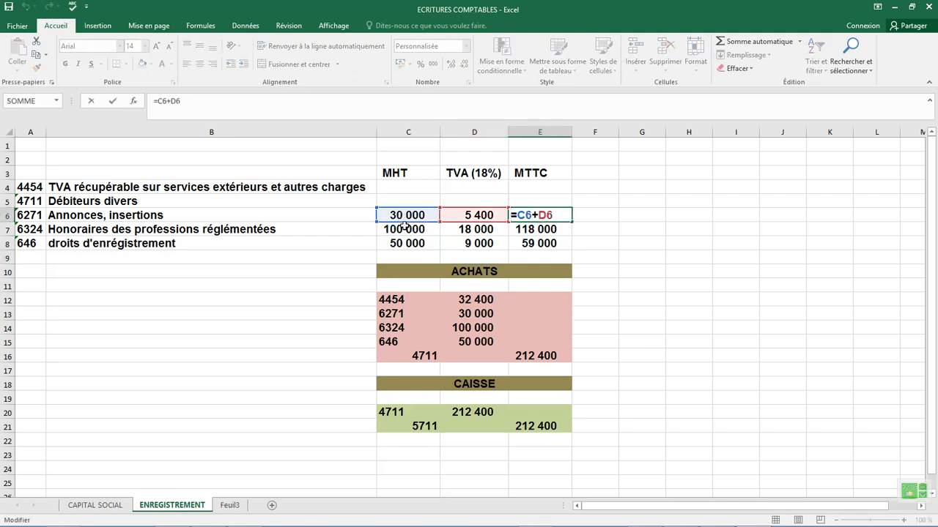
key(Return)
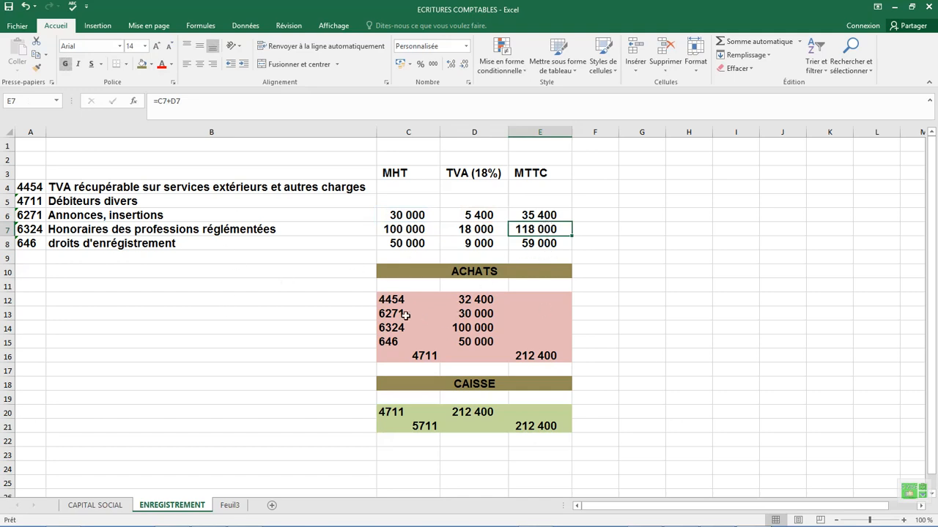
Step: Examine the ACHATS journal entry and inspect the formula behind the VAT debit in D12
click(472, 278)
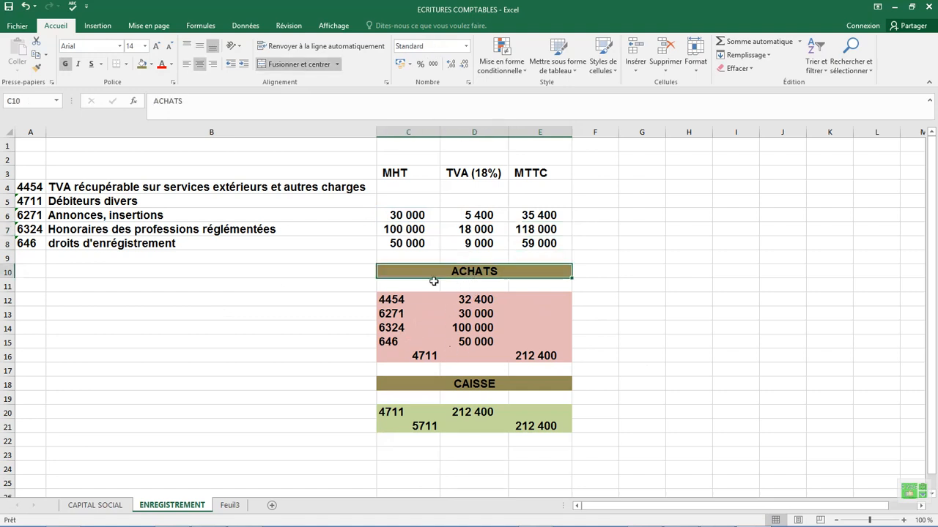
click(389, 301)
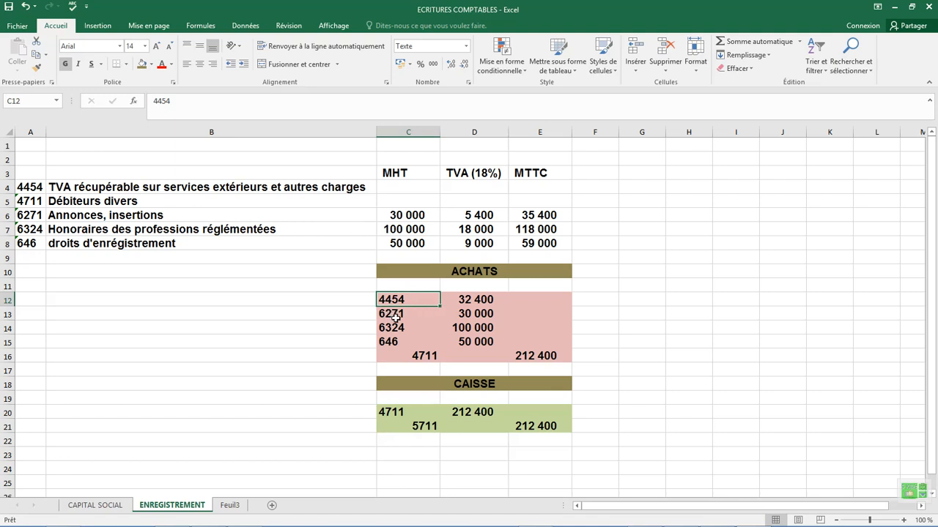
click(466, 303)
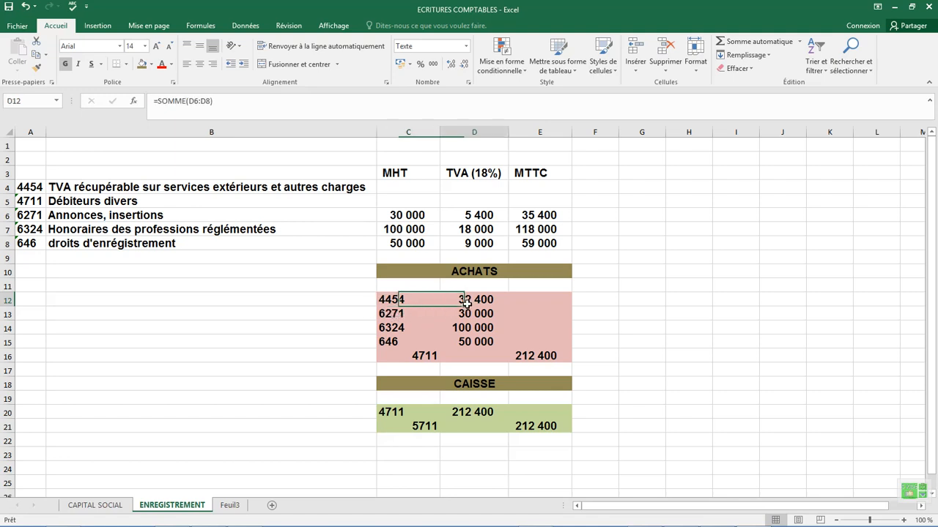
key(Down)
key(Down)
key(Down)
double_click(469, 299)
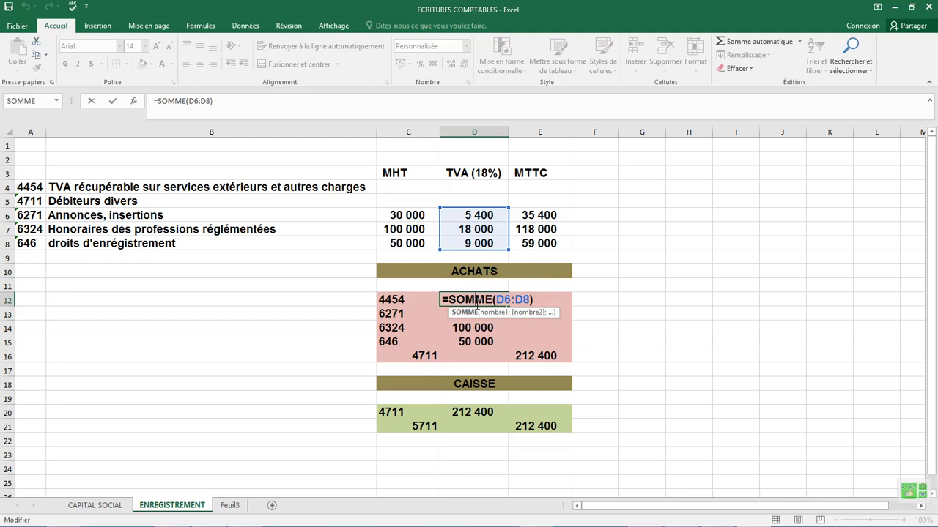
key(Return)
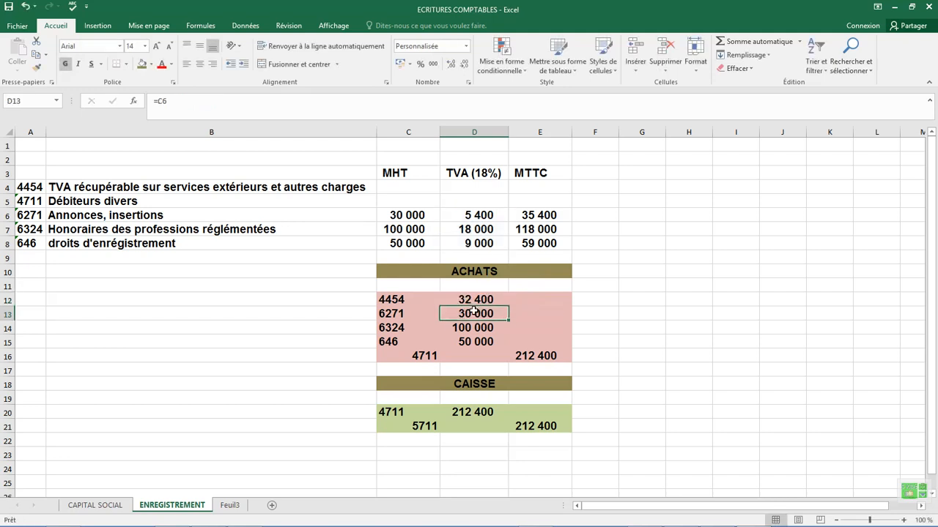
Step: Inspect the source references of the ACHATS expense debits in D13 to D15 and check the credited account in C16
click(390, 317)
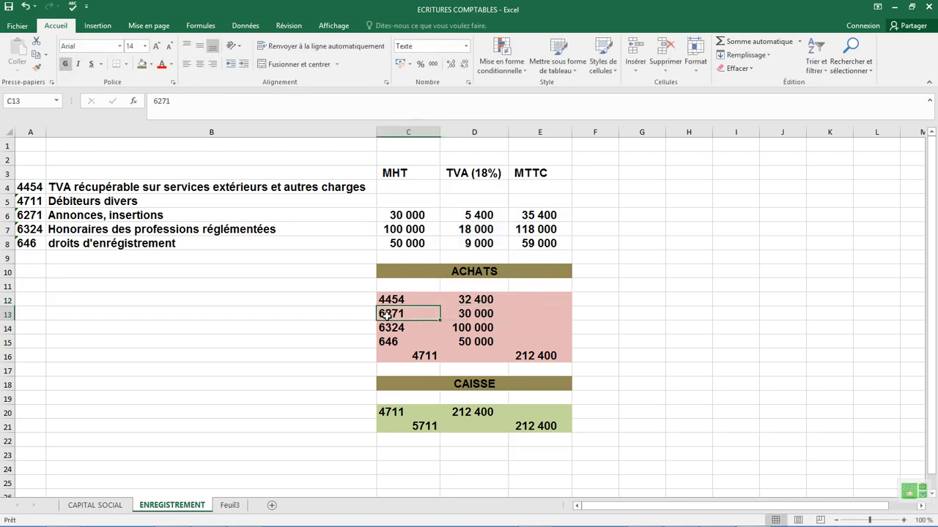
double_click(480, 313)
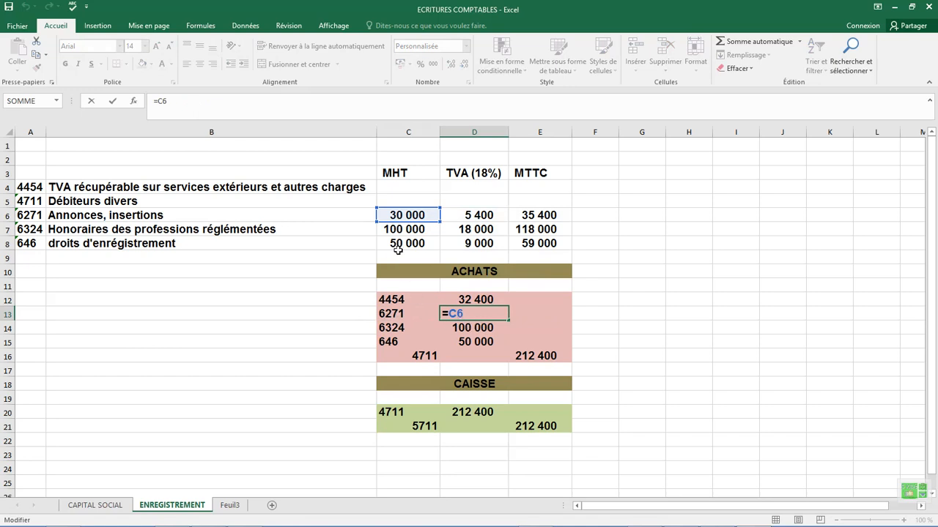
key(Return)
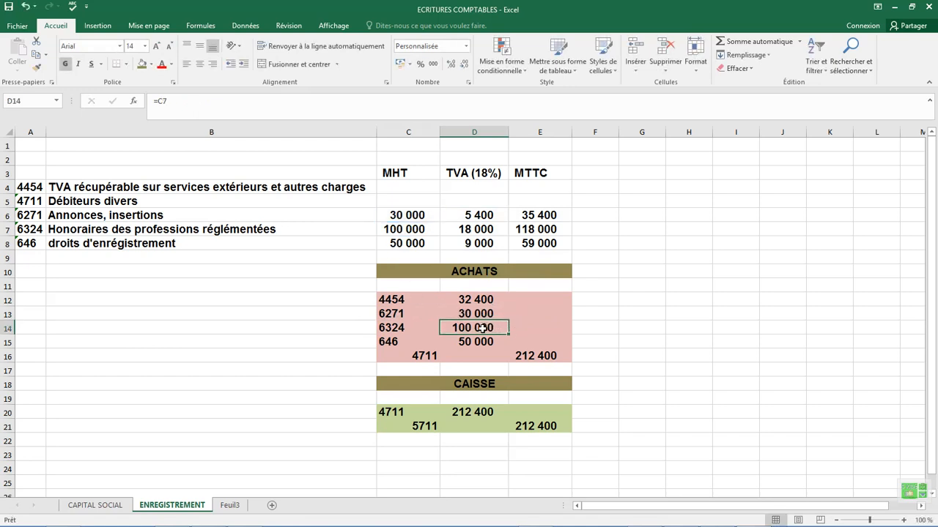
double_click(479, 328)
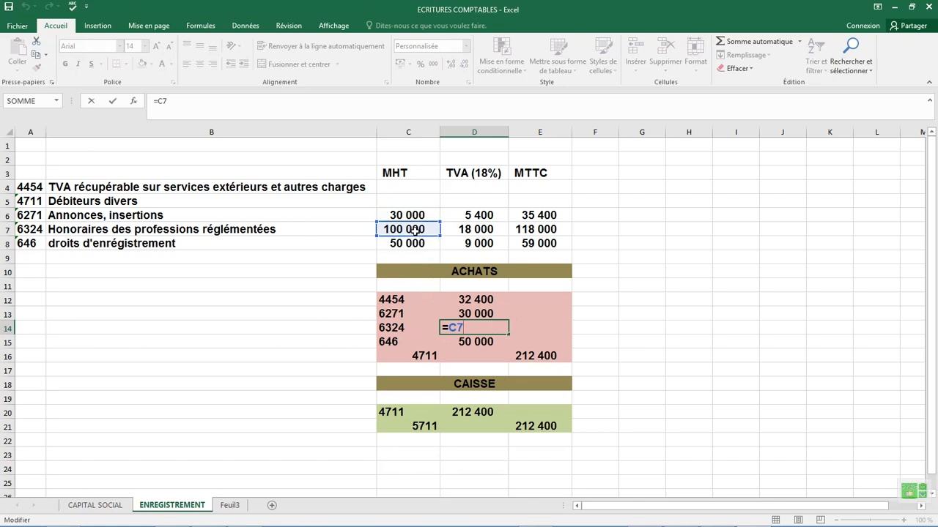
key(Return)
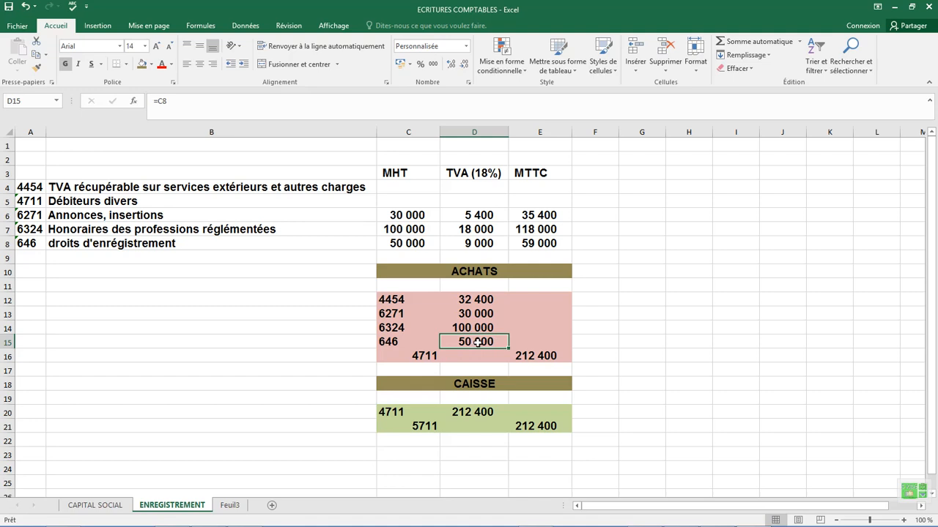
click(424, 358)
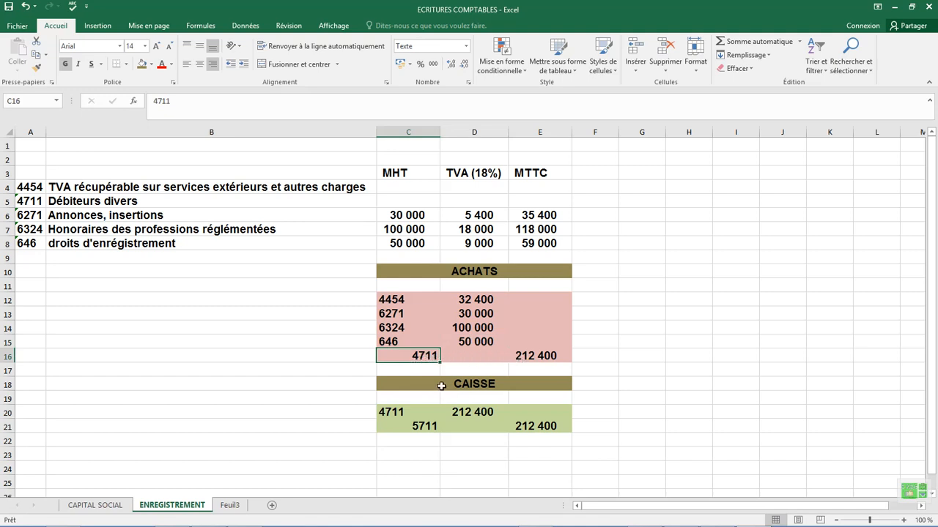
Step: Review the CAISSE journal entry, checking the debit amount in D20 and the credited account in C21
click(488, 387)
click(474, 413)
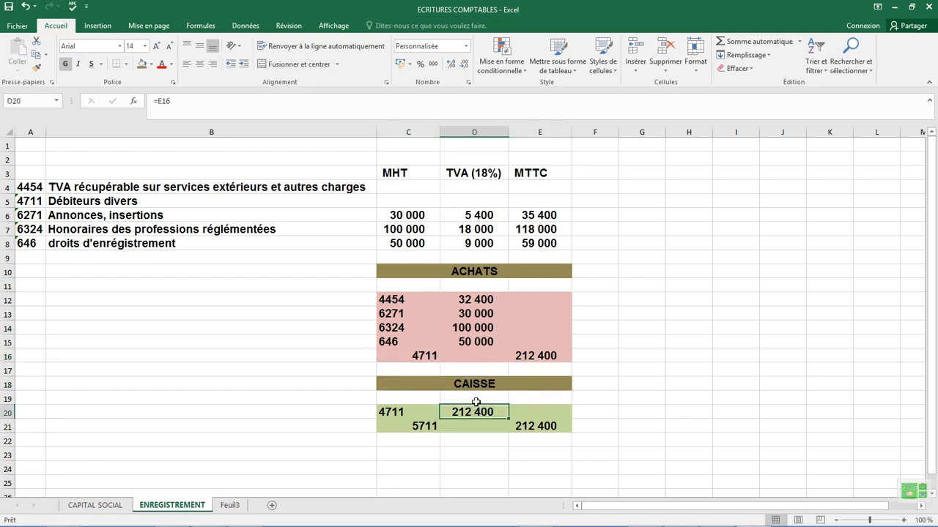
click(421, 423)
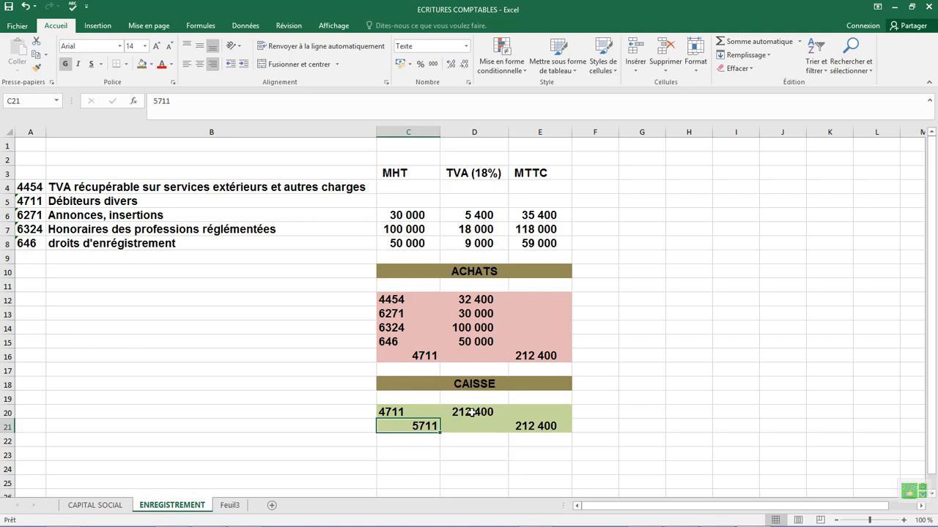
Step: Recheck the CAISSE debit formula in D20, and switch to the Saisie des journaux list in Sage 100 Comptabilité
click(461, 412)
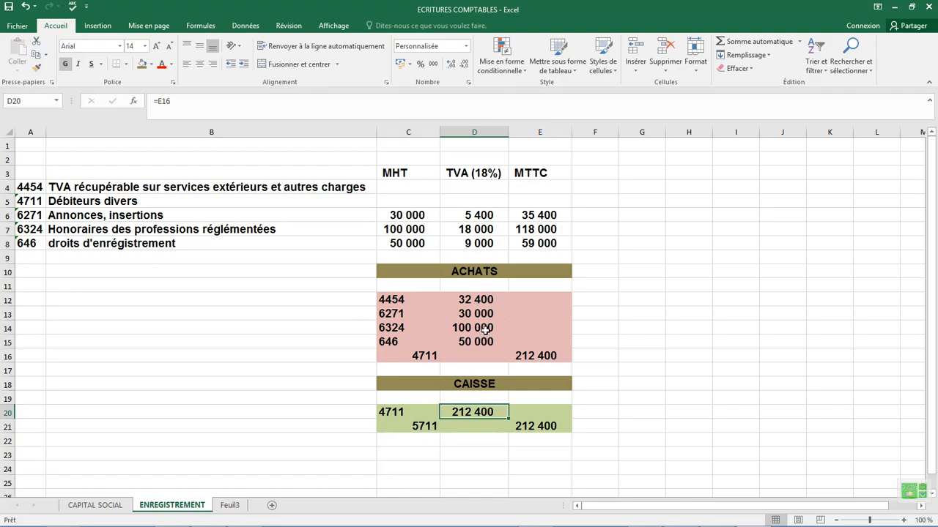
click(634, 521)
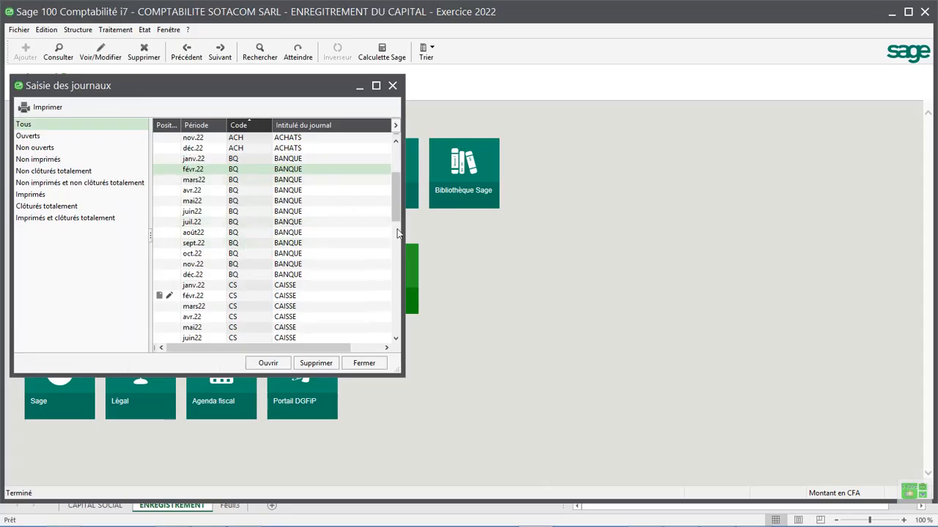
drag(395, 196, 396, 170)
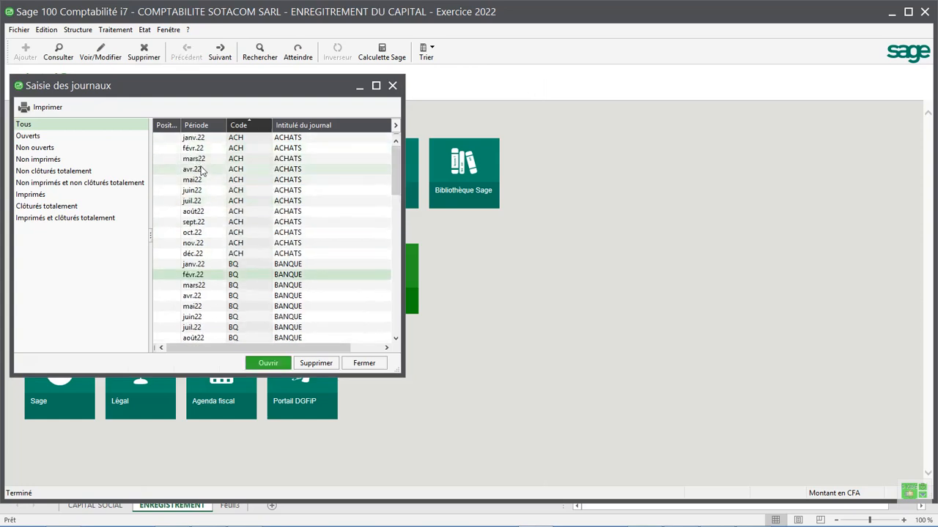
mouse_move(396, 173)
mouse_down()
mouse_move(396, 200)
mouse_move(392, 163)
mouse_up()
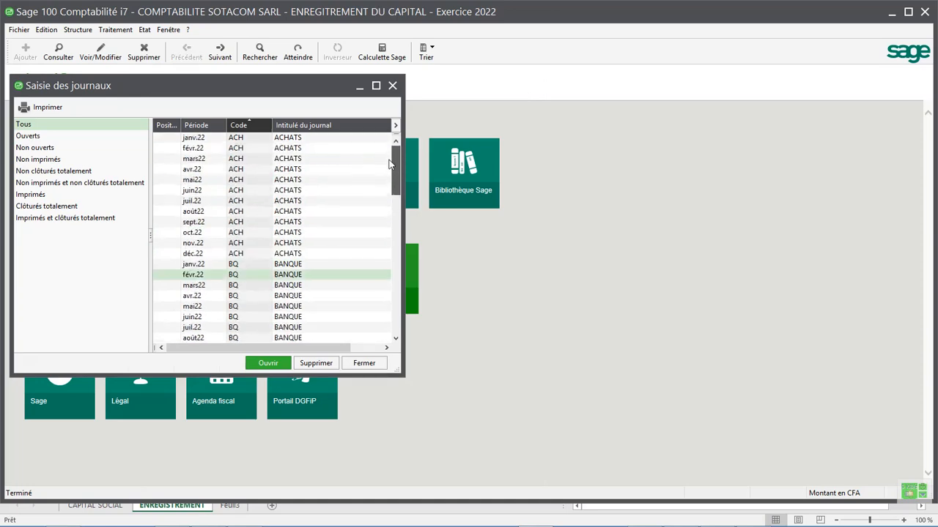
Step: Preview the complete Balance des comptes report and close the preview after reviewing the account movements
click(144, 29)
click(191, 104)
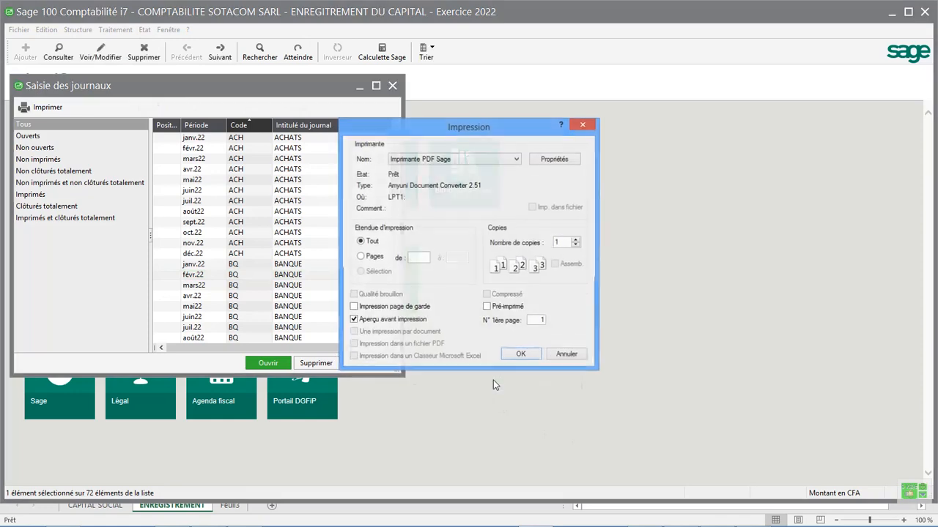
click(520, 355)
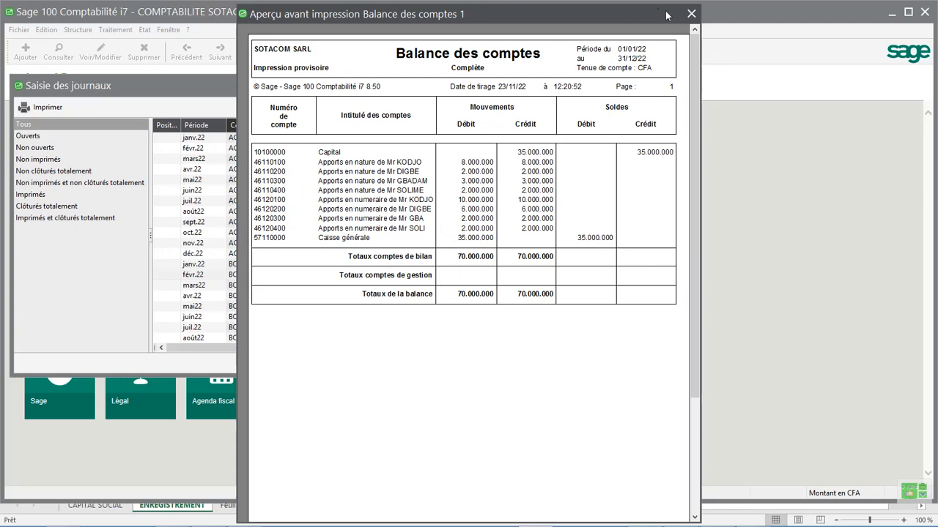
click(691, 13)
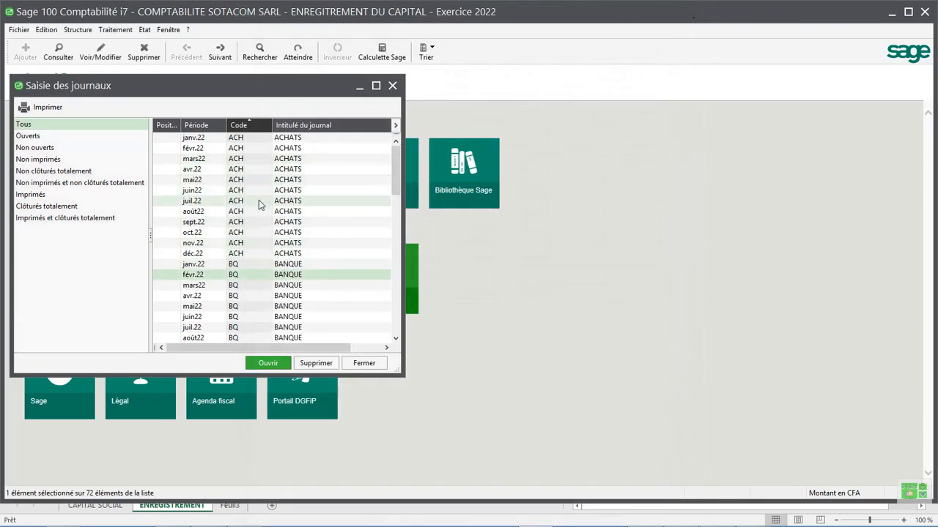
Step: Open the ACHATS journal for févr.22 and maximize its entry window
double_click(220, 150)
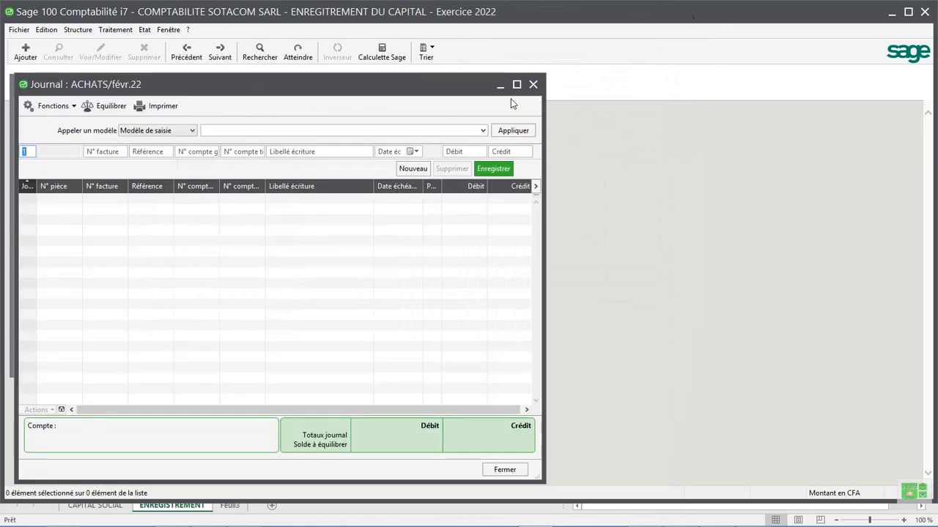
click(514, 84)
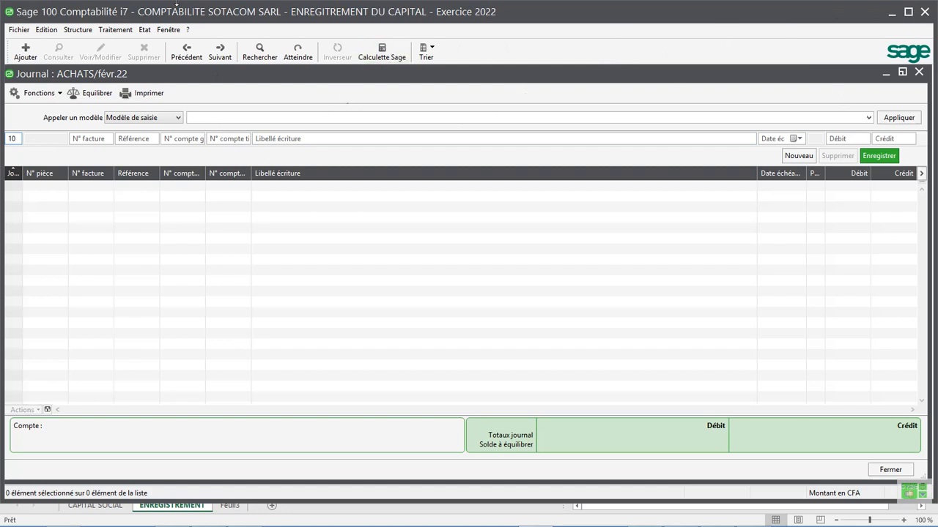
Step: Restore the Sage and Excel windows to a smaller size and arrange them side by side, with Excel extended to nearly full height
click(908, 11)
drag(828, 11, 799, 57)
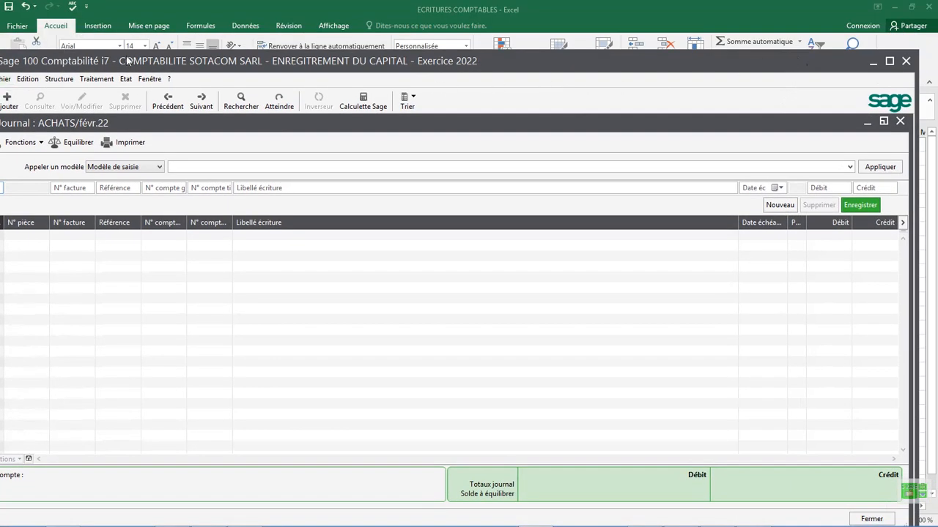
drag(924, 50, 600, 102)
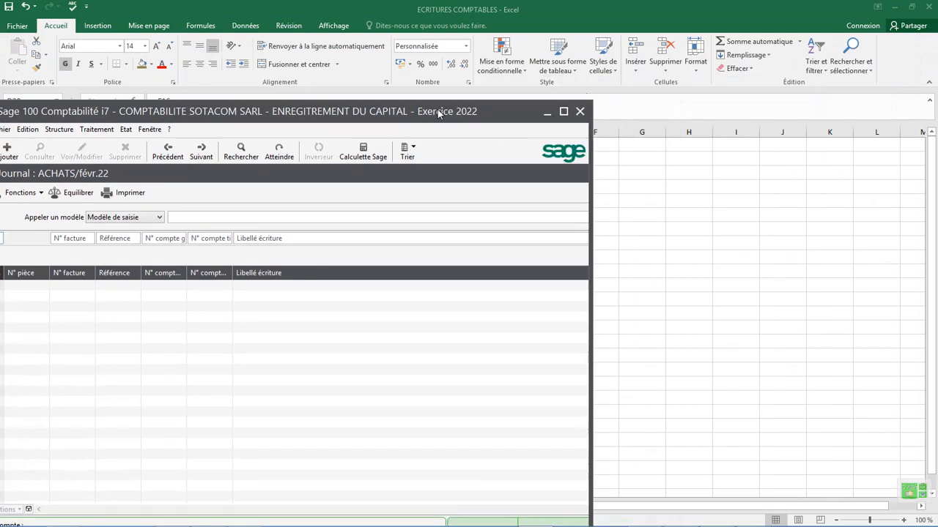
drag(440, 111, 721, 110)
click(752, 65)
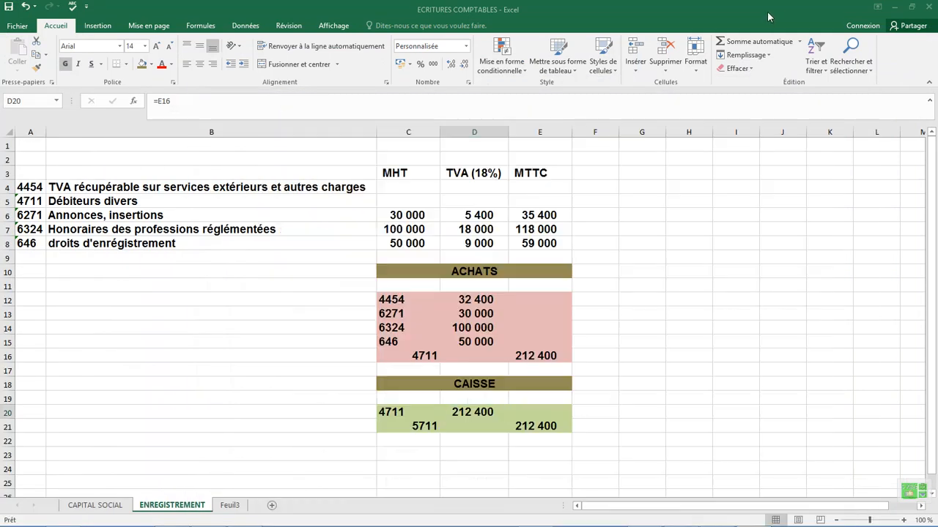
click(911, 7)
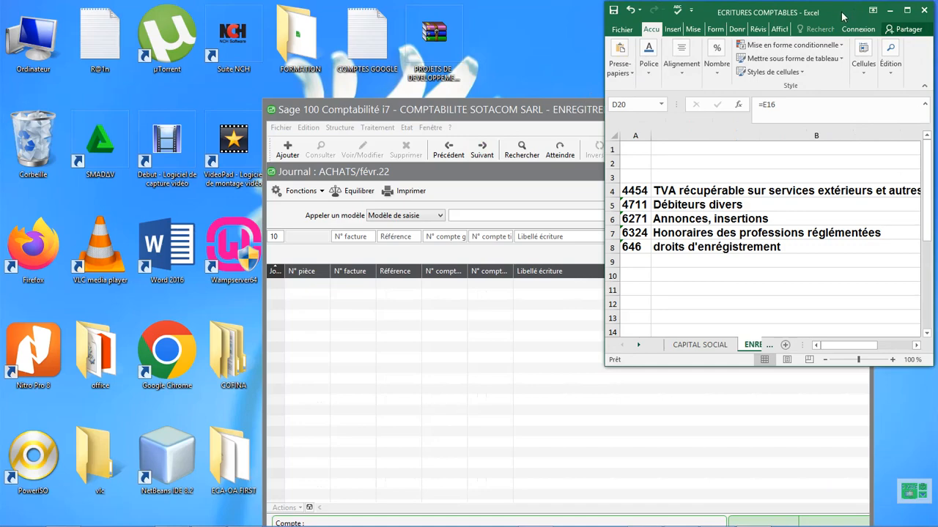
drag(842, 12, 239, 13)
drag(453, 110, 513, 16)
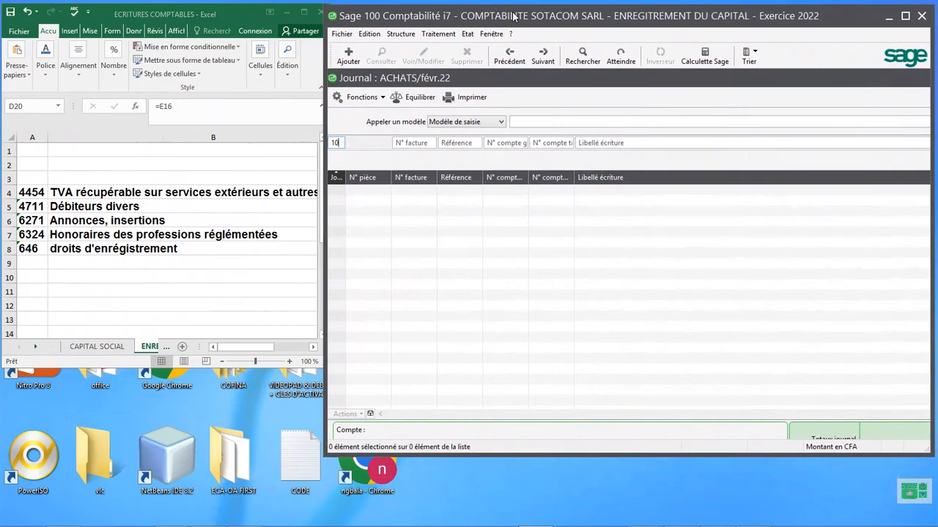
drag(220, 370, 221, 508)
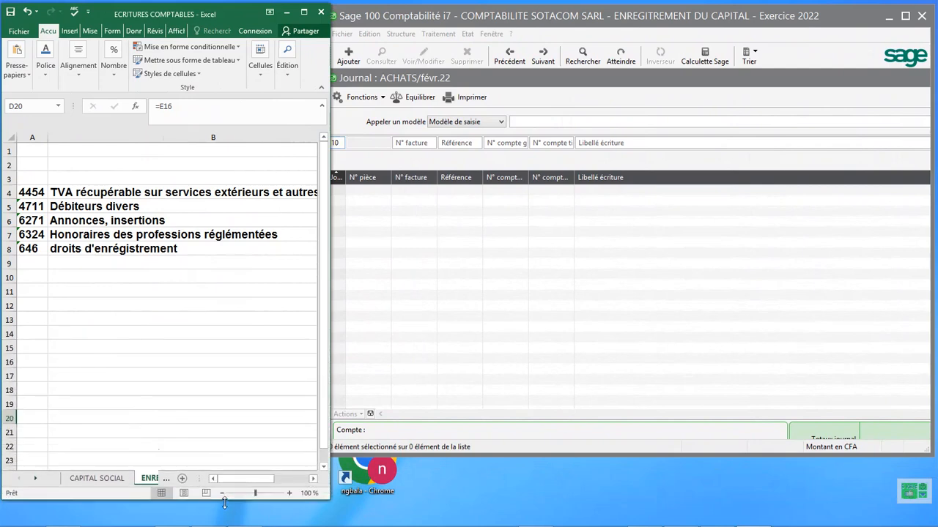
Step: Bring columns C to E with the ACHATS and CAISSE entries into view in Excel and widen the Sage window beside them
click(222, 322)
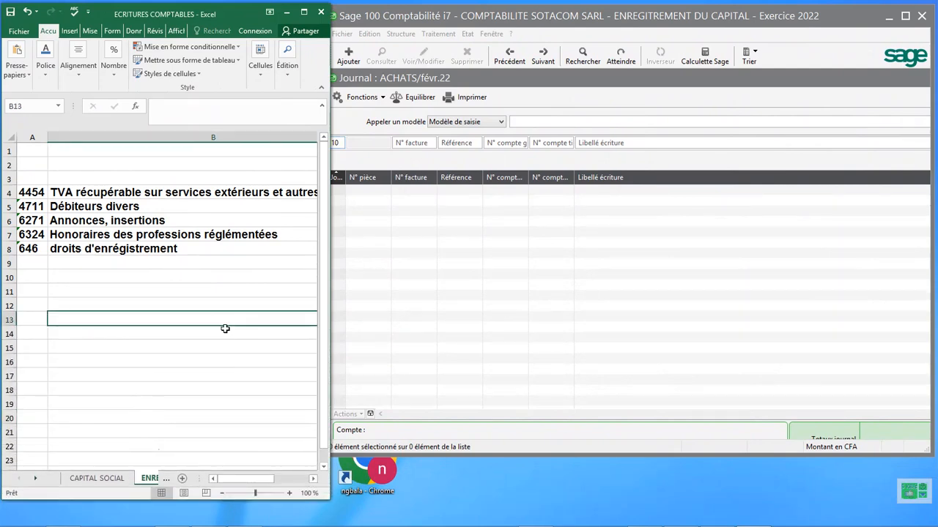
click(313, 478)
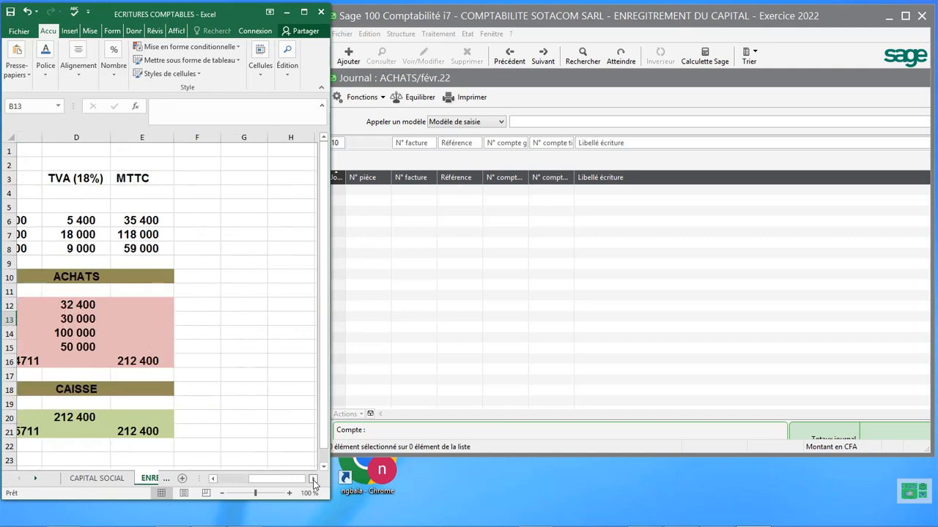
click(313, 479)
click(214, 479)
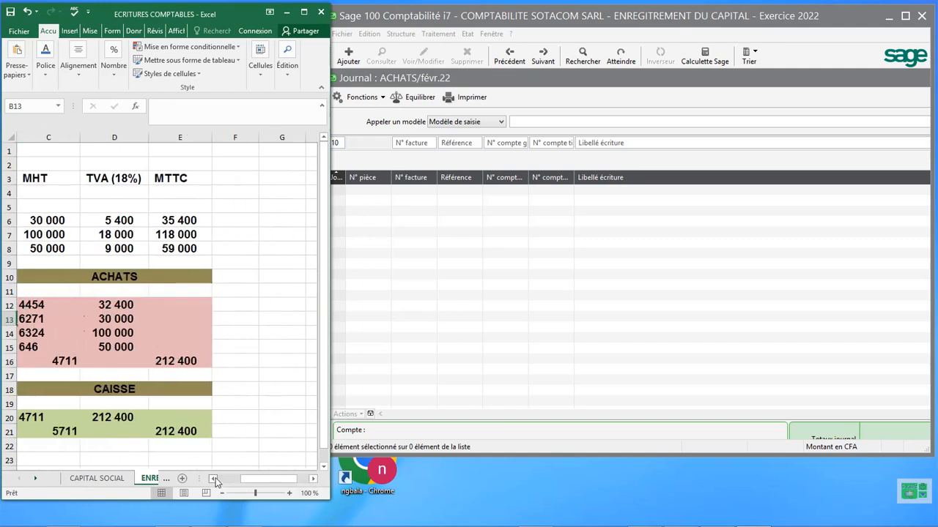
click(235, 390)
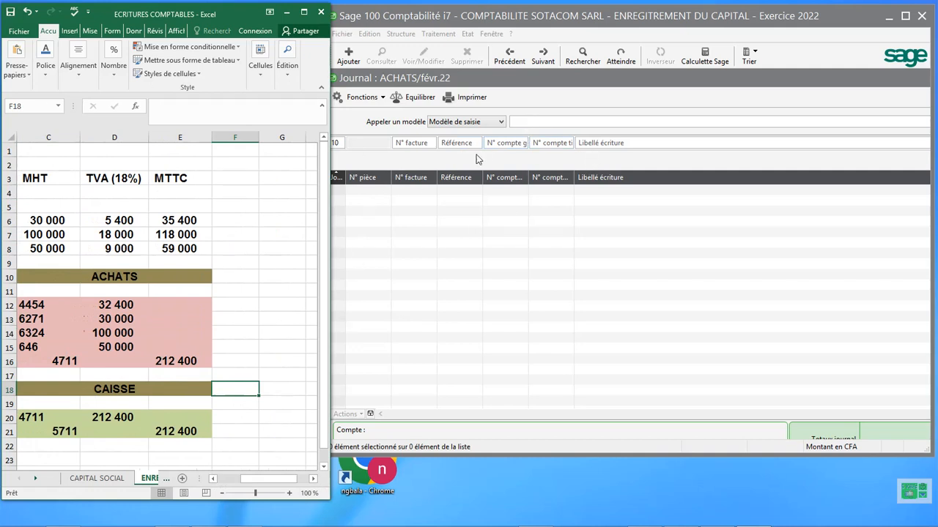
click(333, 146)
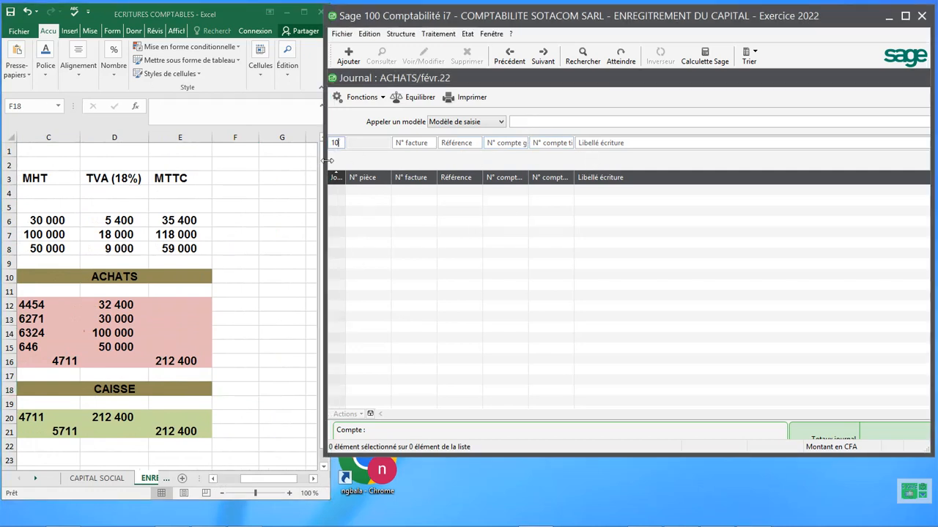
drag(327, 163, 293, 165)
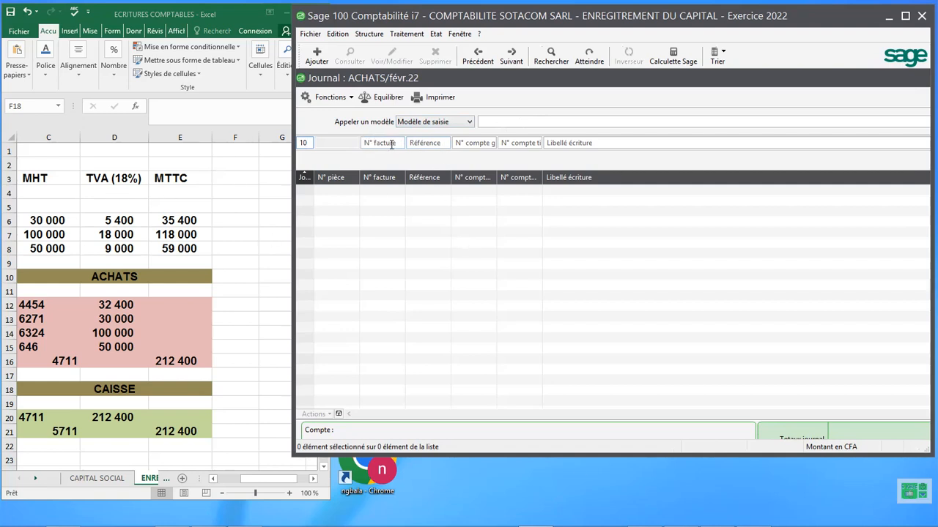
Step: Enter general account 4454 on the day 10 line and create it with the title "TVA récupérable sur les services ex"
click(475, 144)
key(Tab)
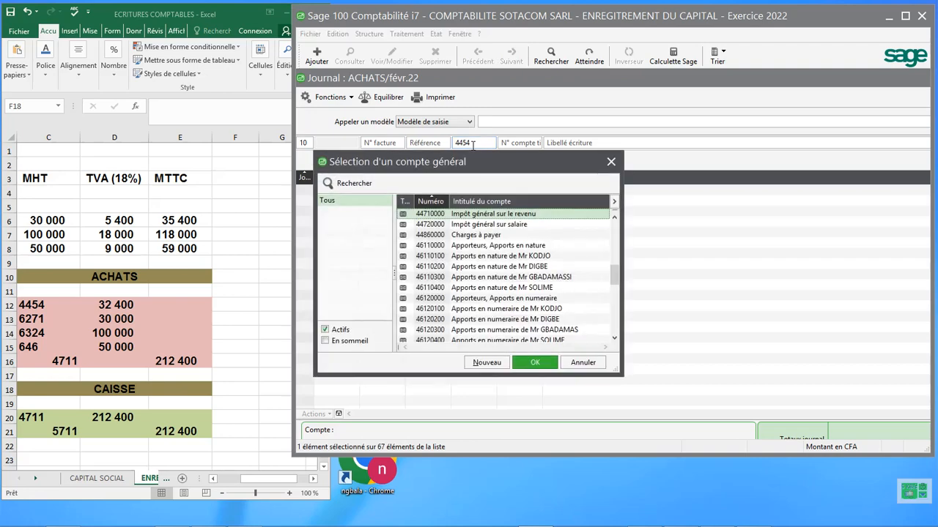
click(492, 362)
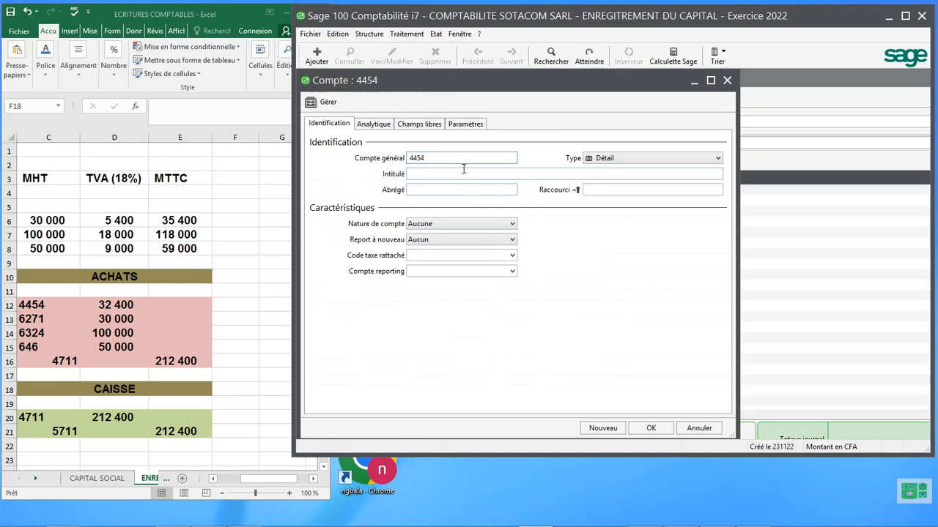
click(423, 172)
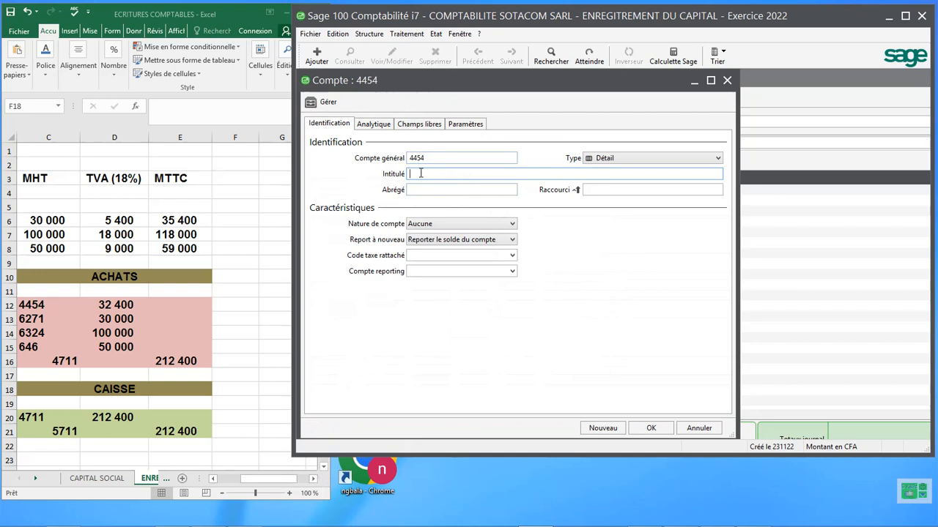
text(TVA récupéra)
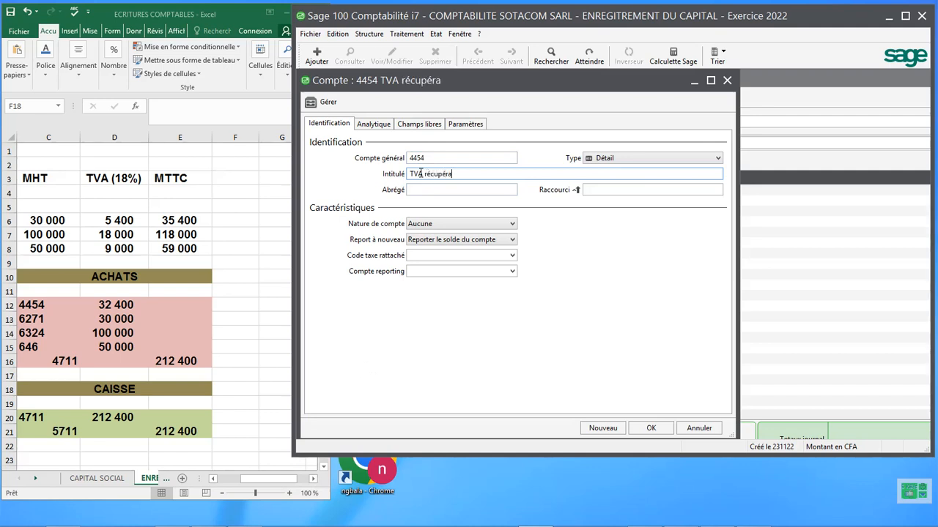
text(ble sur les service)
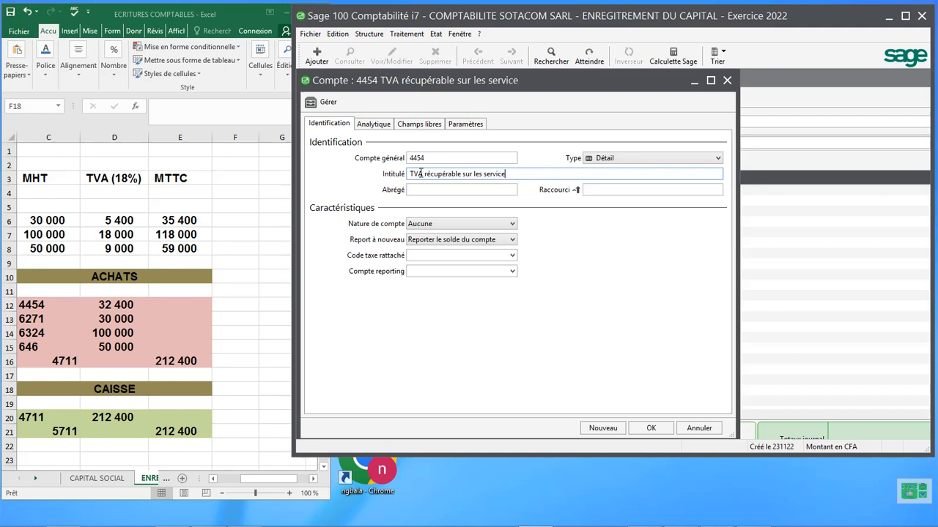
text(s ex)
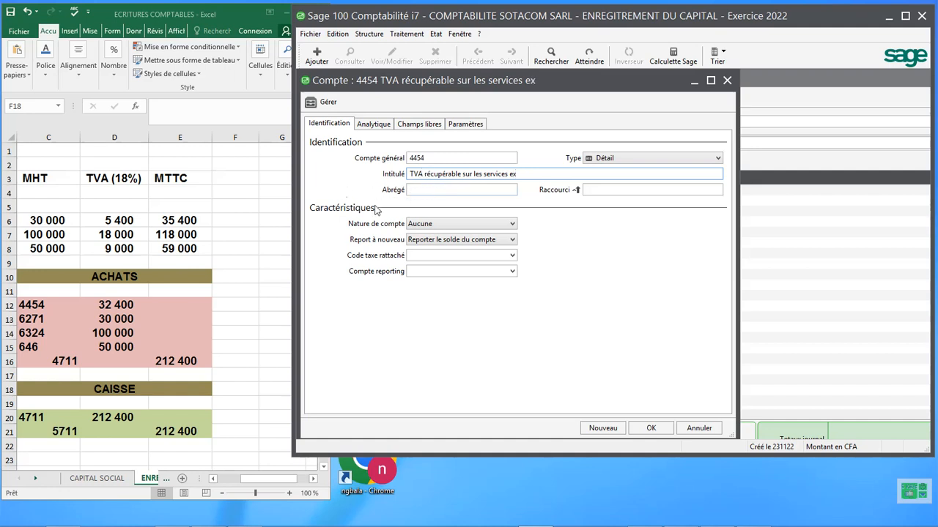
click(642, 429)
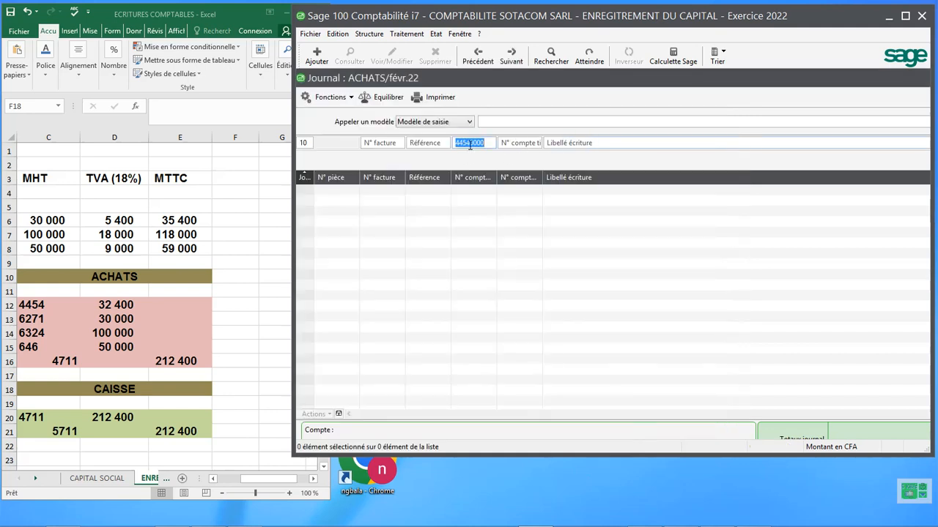
Step: Label the 44540000 line "TVA sur la formalisation" and record it with a debit of 32 400
click(594, 142)
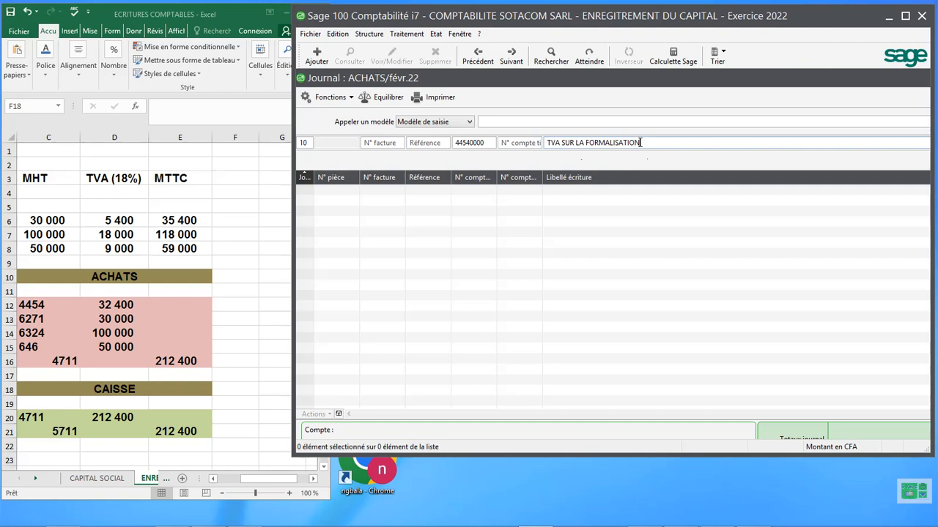
drag(641, 142, 564, 143)
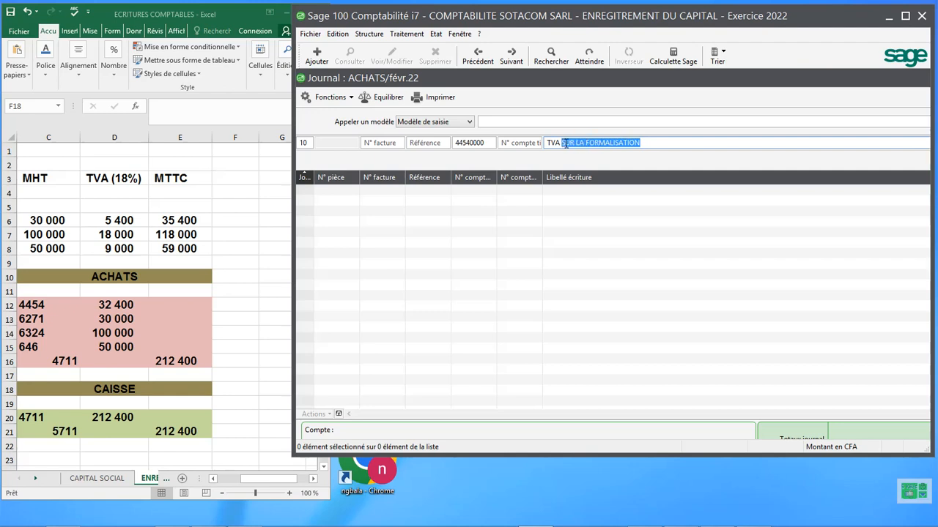
text(sur la formalisation)
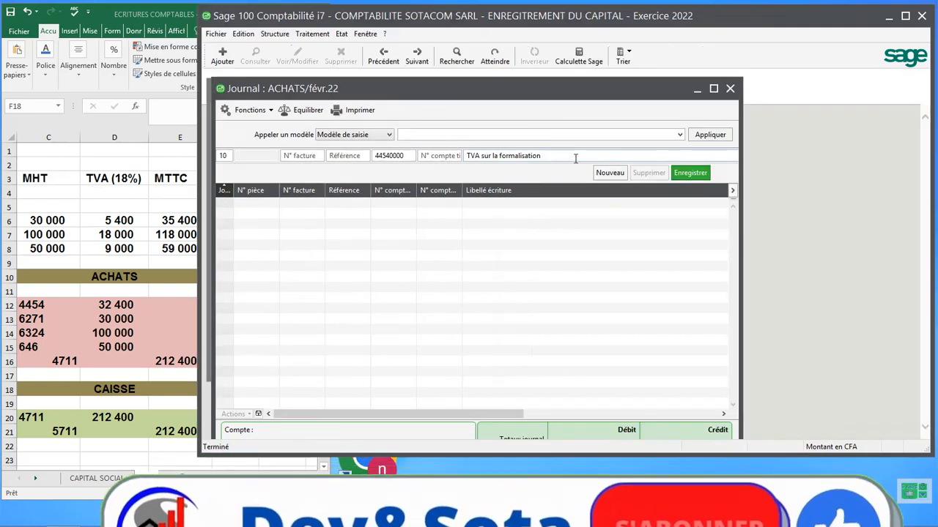
key(Tab)
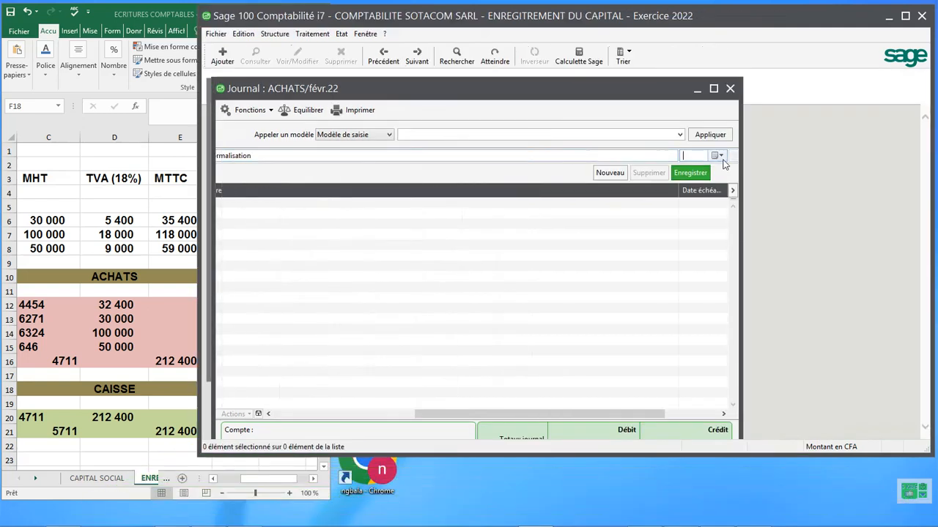
key(Tab)
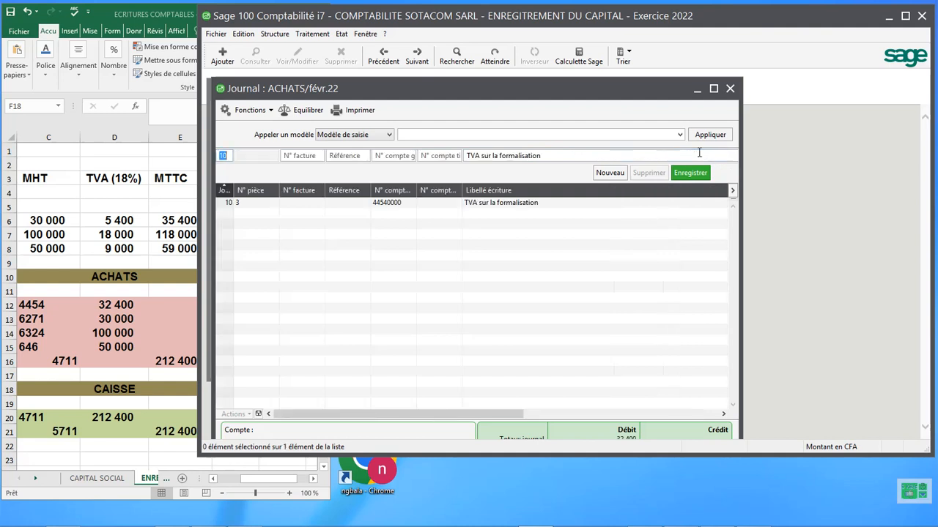
Step: Enter general account 6271 on a new day 10 line, create it with the title "Annonces et insertions" and copy that title
key(Tab)
key(Tab)
key(Tab)
text(6271)
key(Tab)
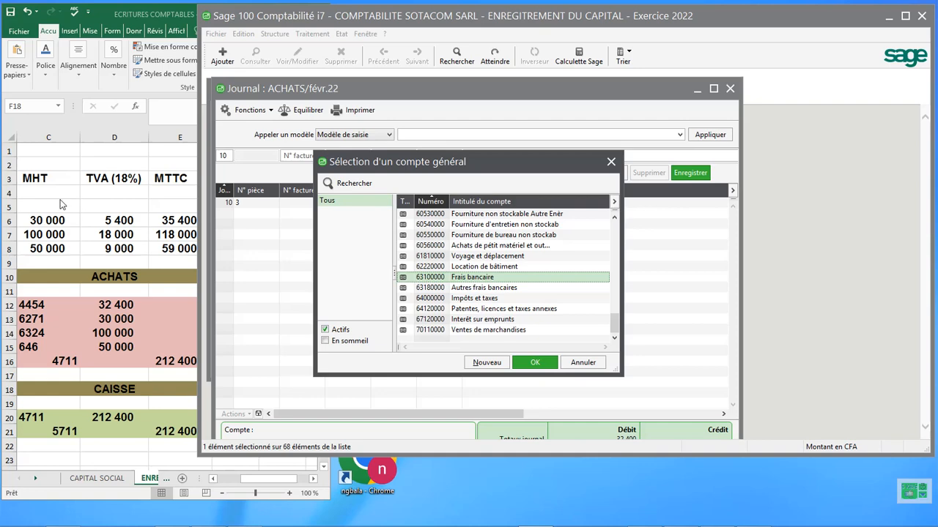
click(487, 362)
click(362, 173)
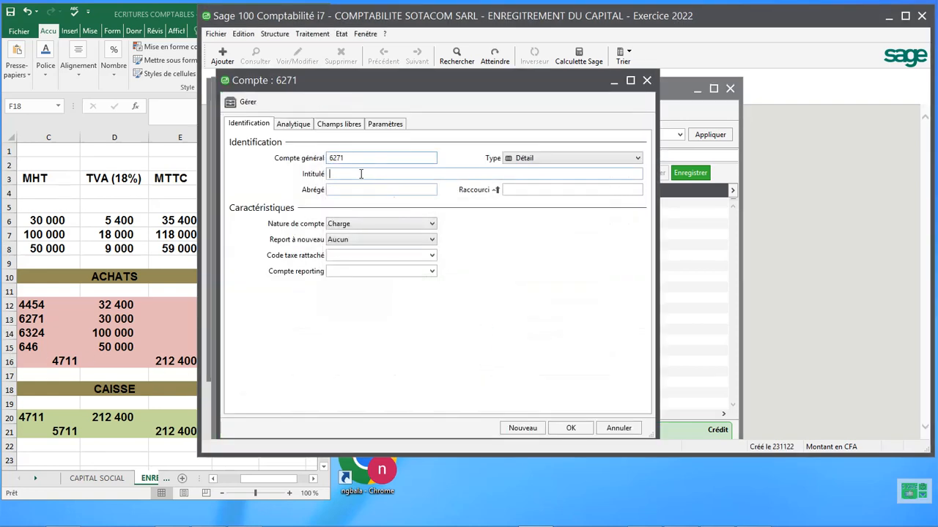
text(Annonc)
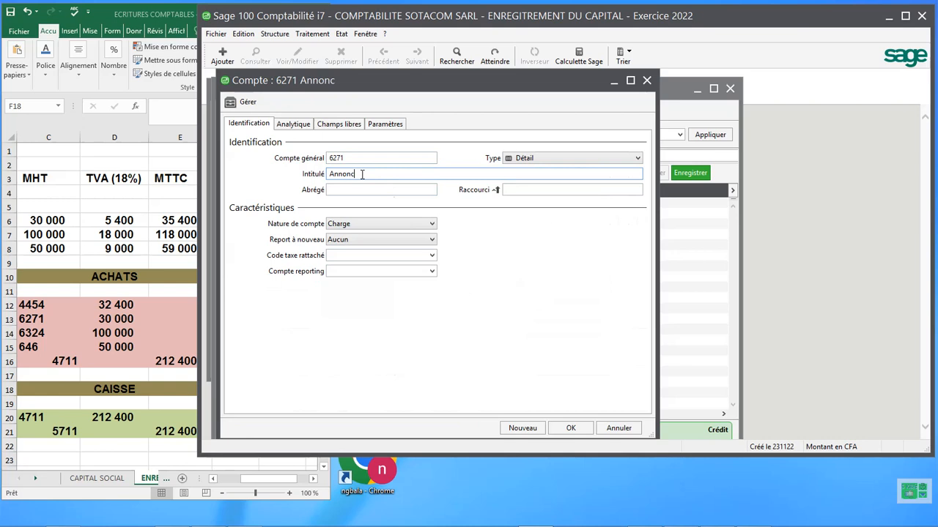
text(es et insertio)
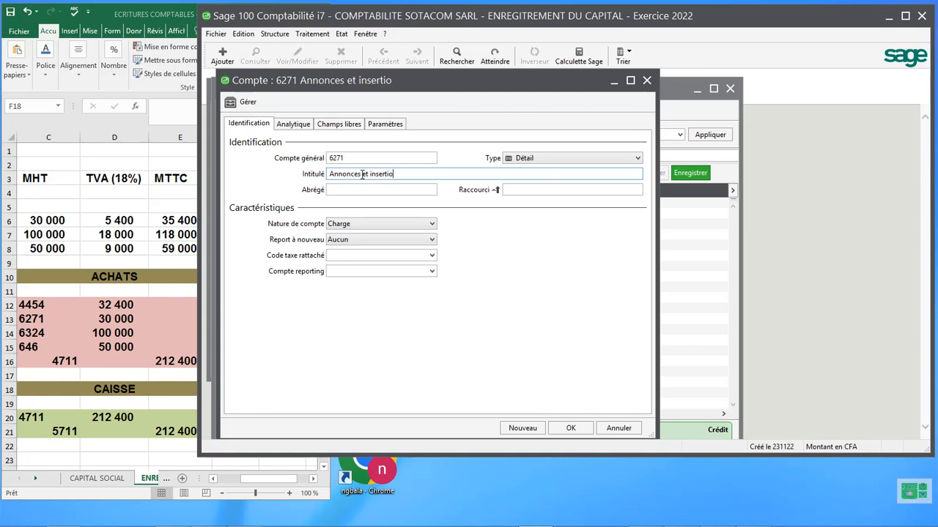
text(ns)
drag(408, 174, 314, 172)
key(ctrl+c)
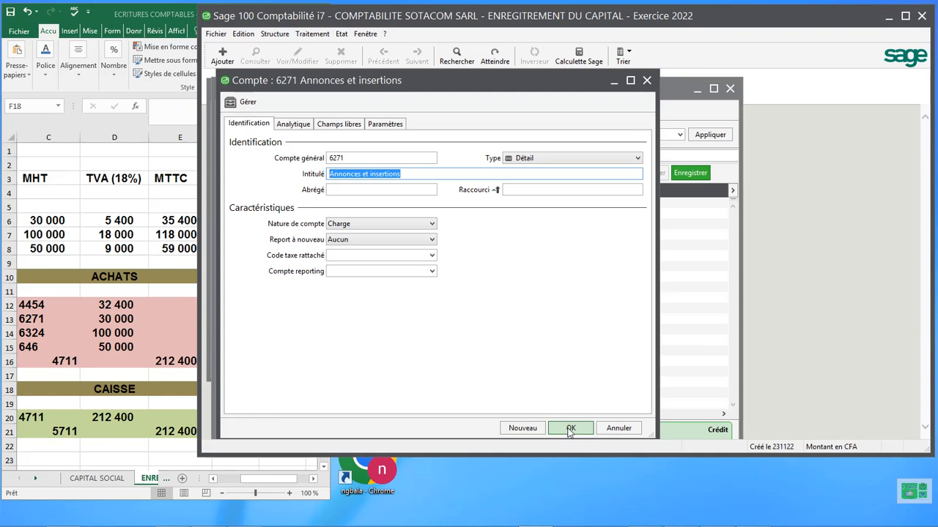
click(569, 430)
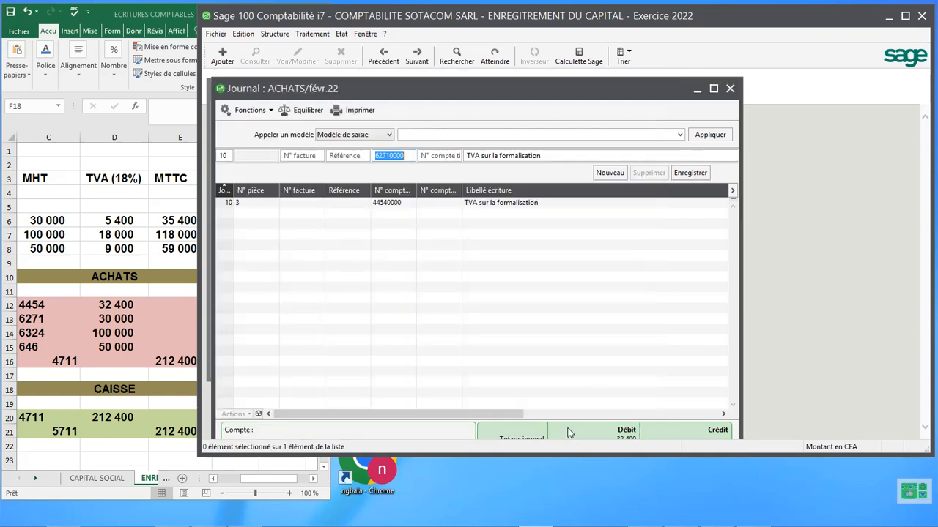
Step: Replace the 62710000 line's label with the copied "Annonces et insertions" and record it with a debit of 30 000
click(545, 155)
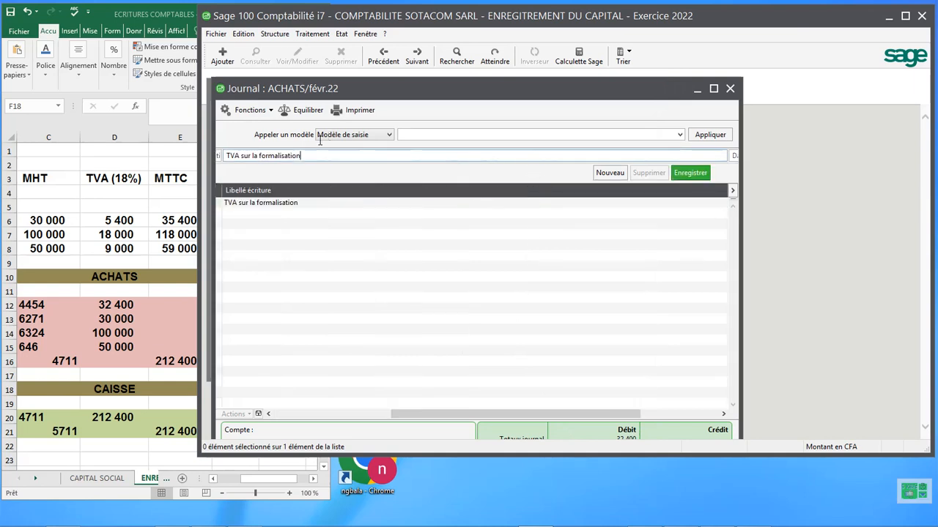
drag(464, 153, 207, 160)
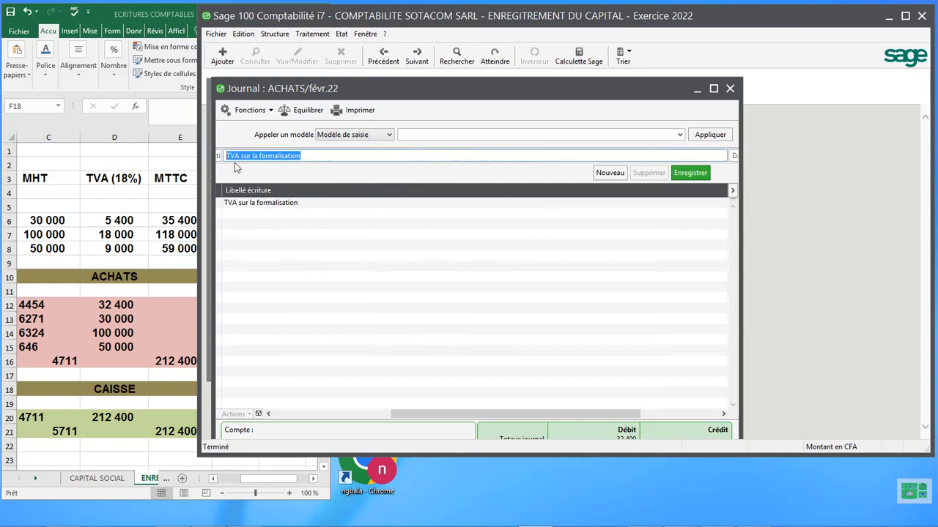
key(ctrl+v)
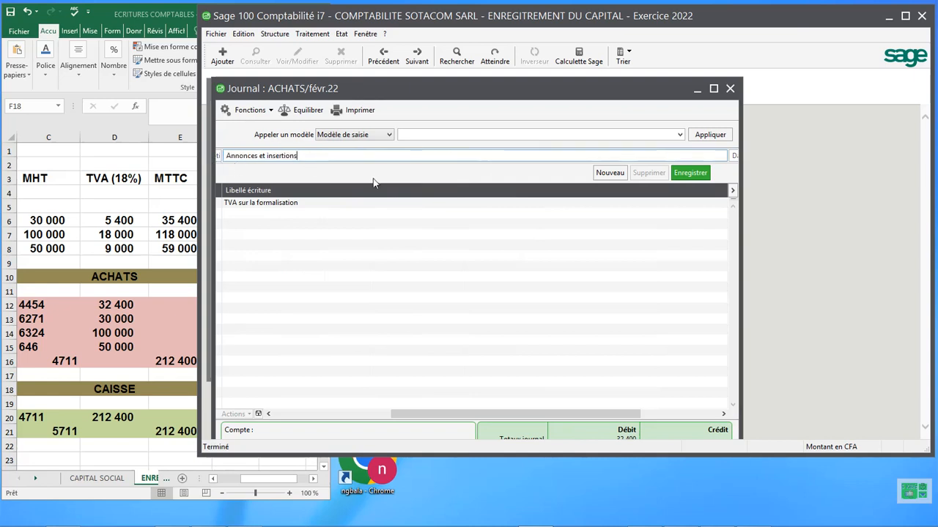
key(Tab)
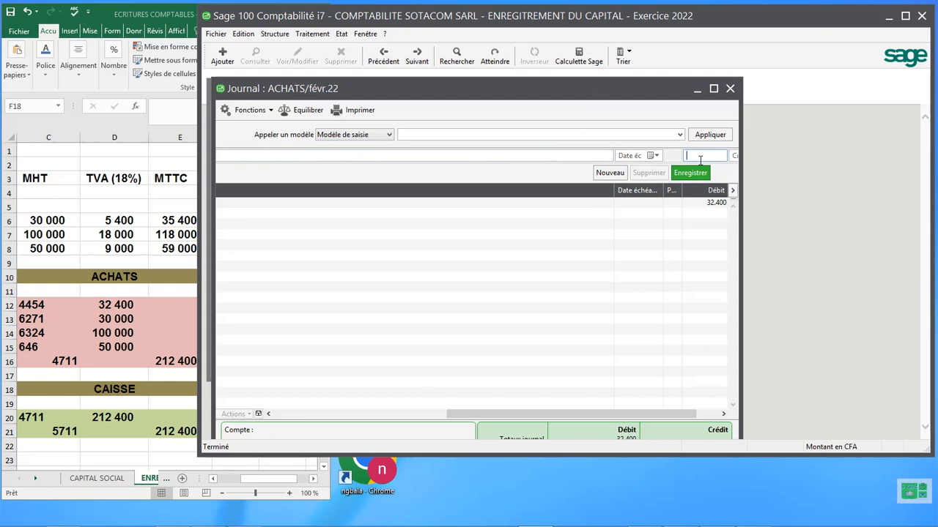
text(30000)
key(Return)
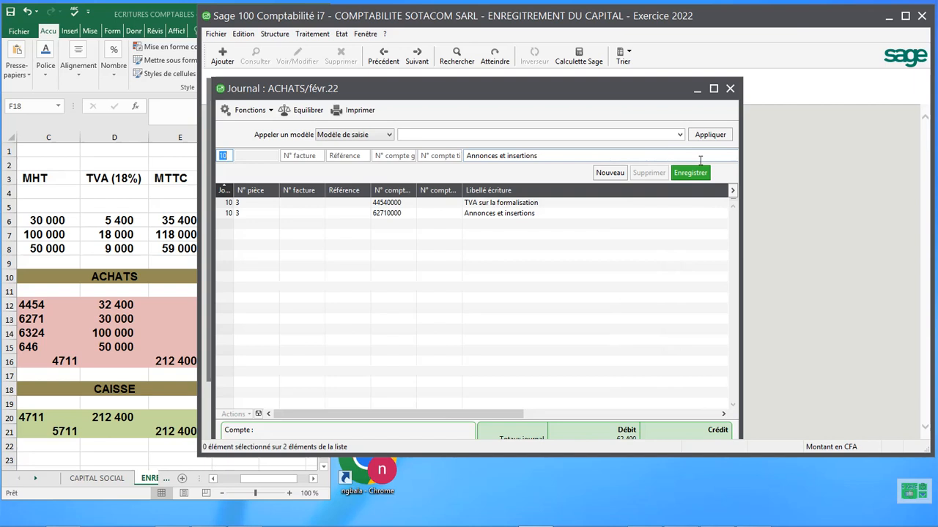
click(692, 173)
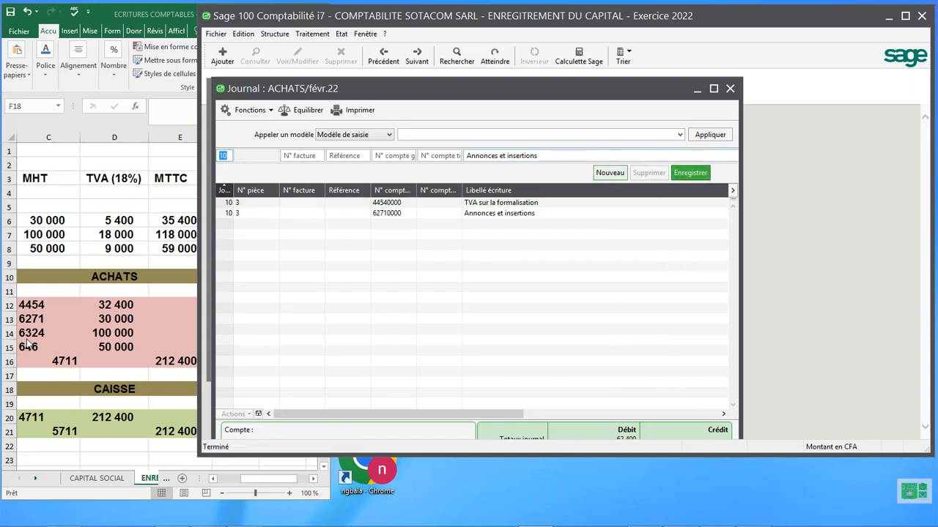
Step: Enter general account 6324 on the next line, create it with the title "Honoraires des professions réglemen" and copy that title
click(381, 155)
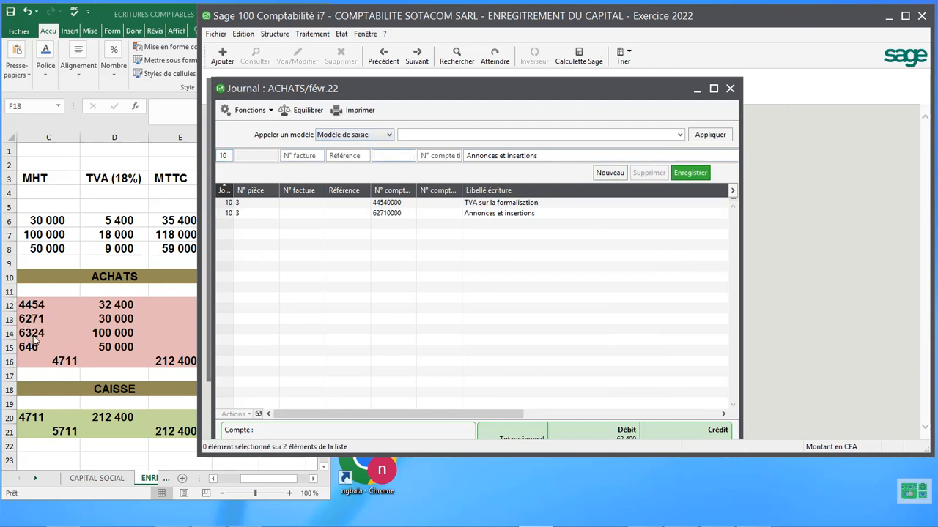
text(6)
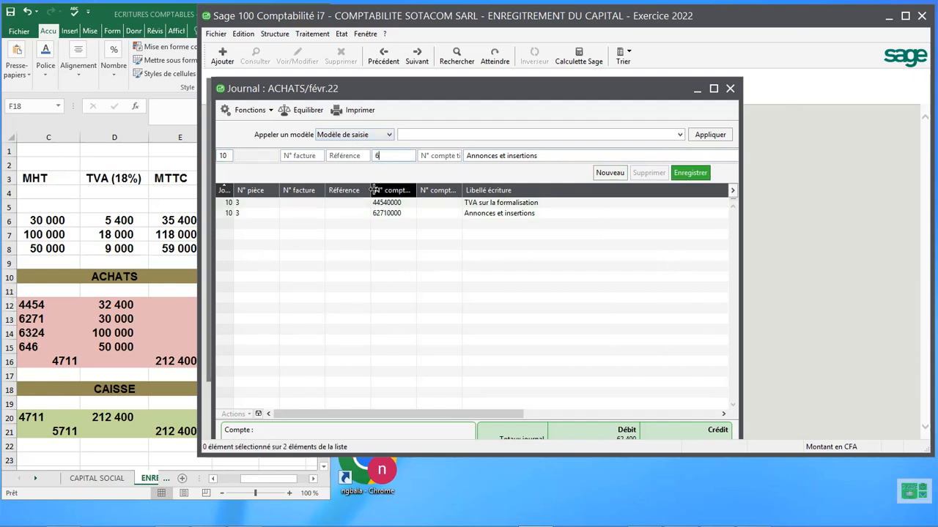
text(324)
key(Tab)
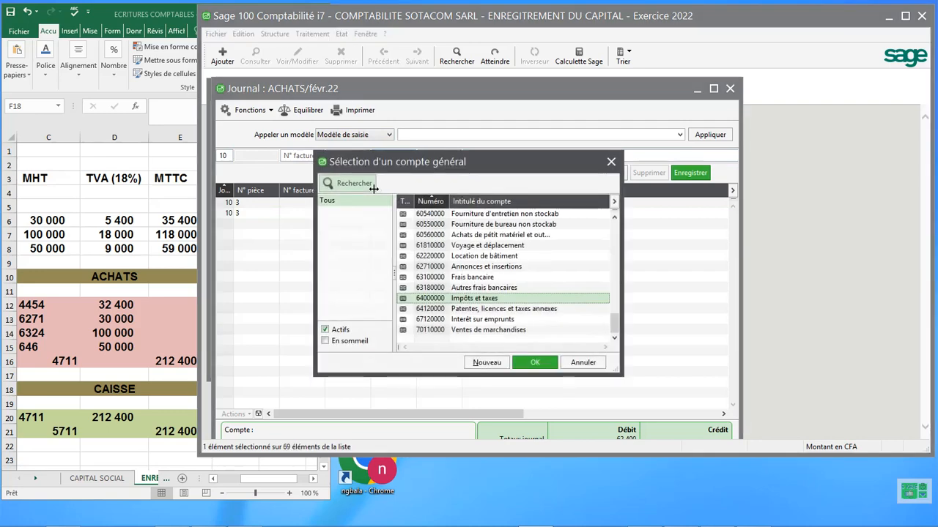
click(489, 363)
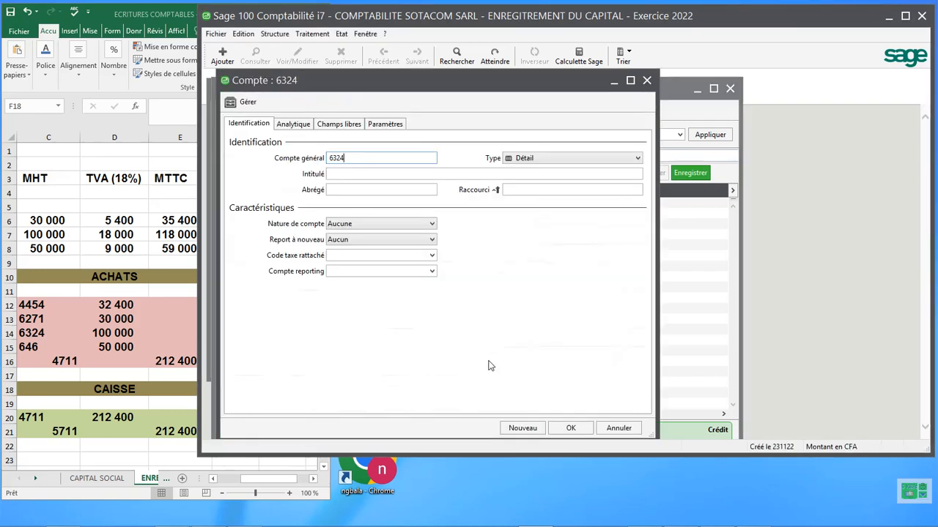
click(340, 173)
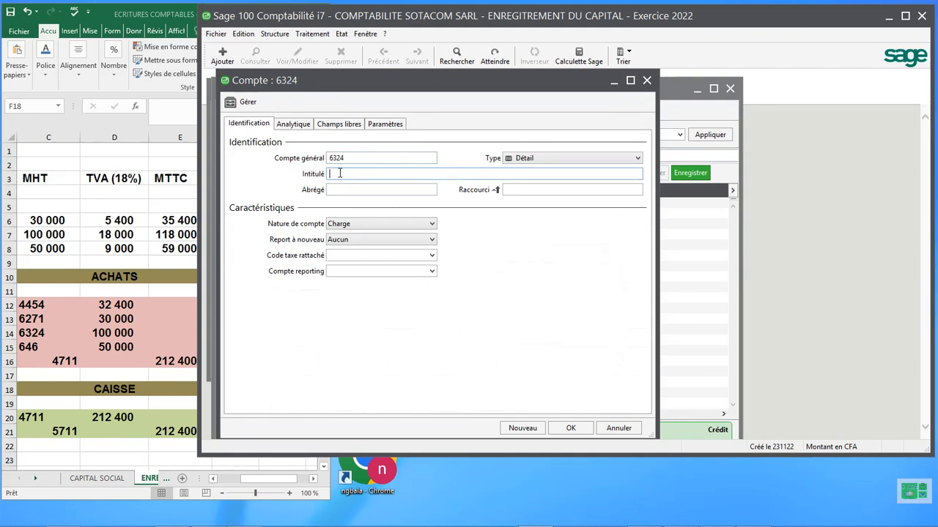
text(Honoraires)
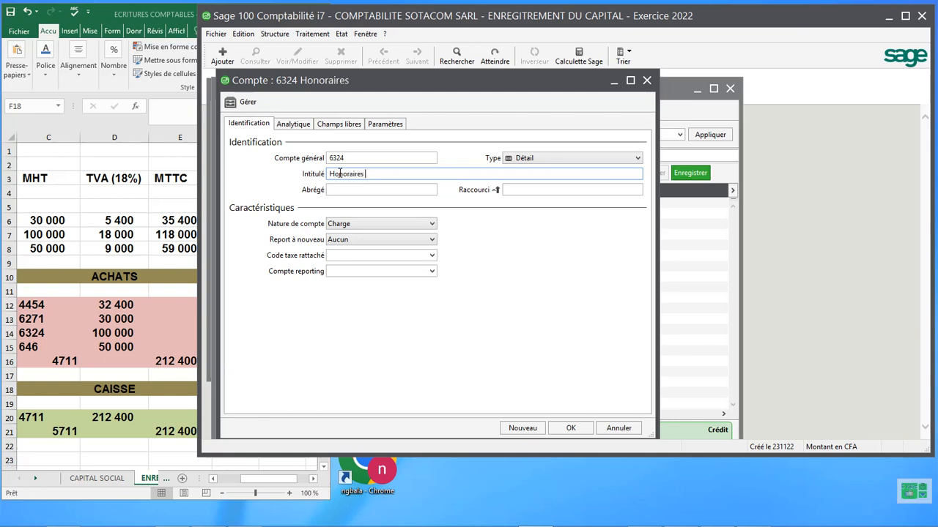
text( des)
key(BackSpace)
text(s professions)
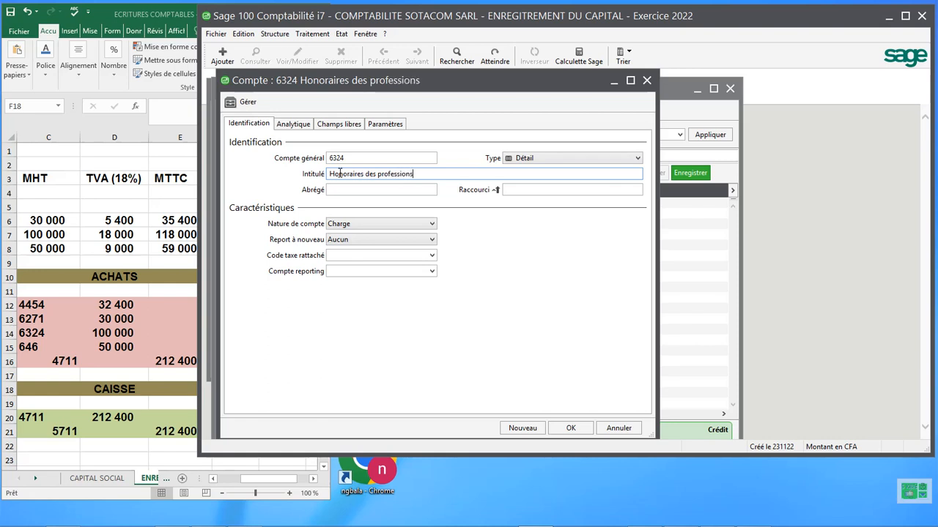
text( régle)
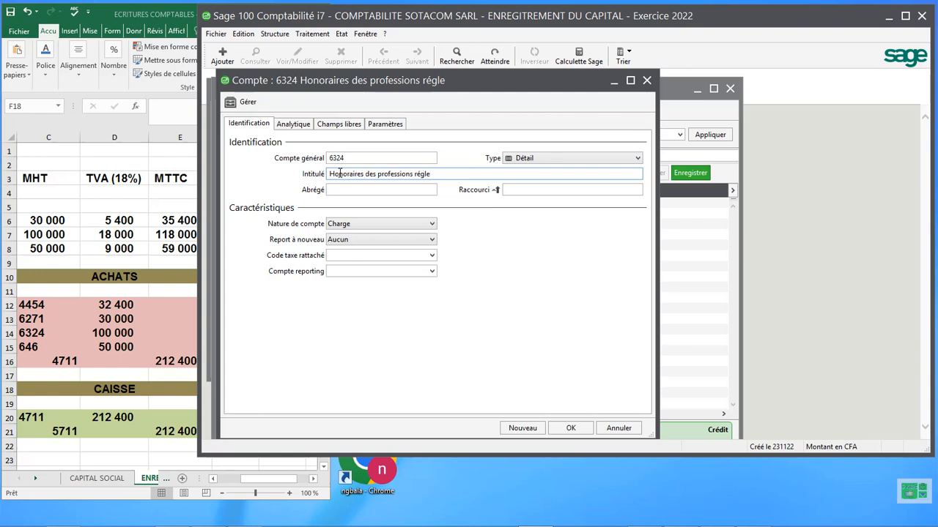
text(men)
drag(442, 174, 305, 157)
key(ctrl+c)
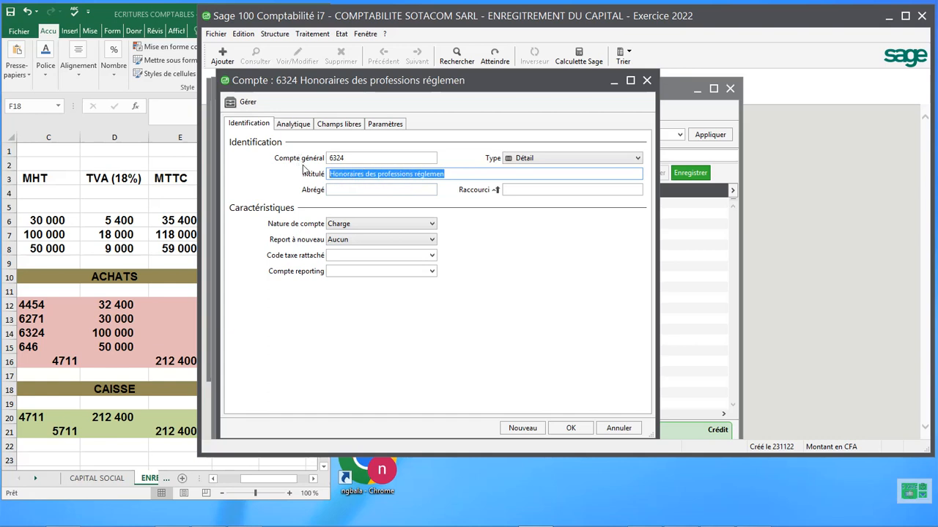
click(571, 429)
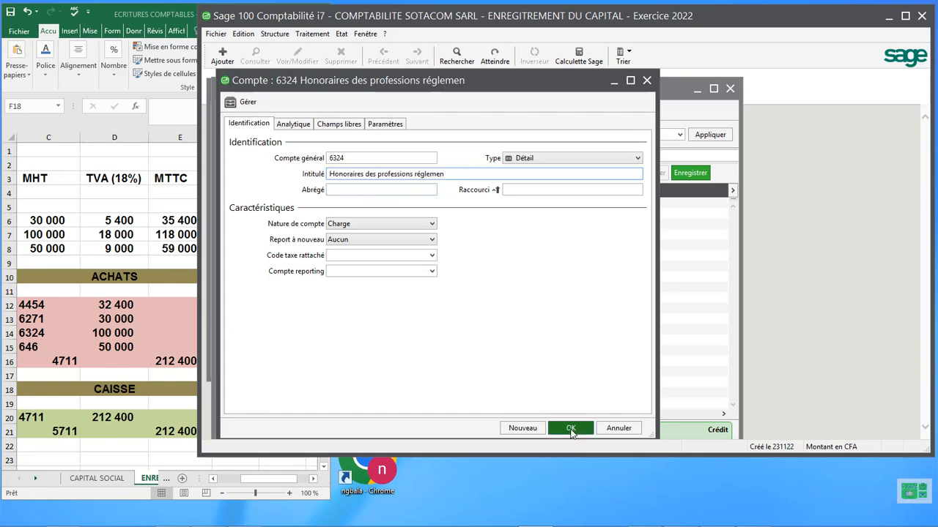
Step: Replace the 63240000 line's label with the copied "Honoraires des professions réglemen" and record it with a debit of 100 000
click(528, 153)
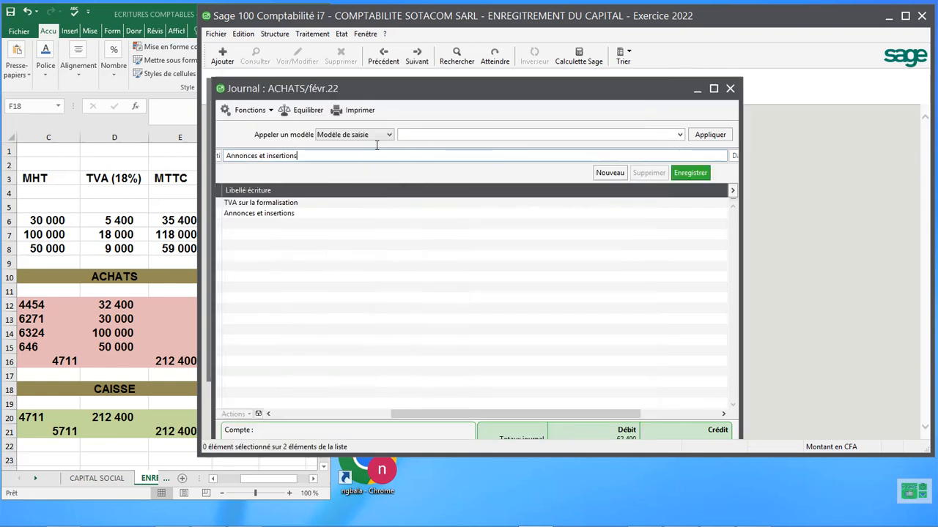
drag(376, 151, 209, 151)
key(ctrl+v)
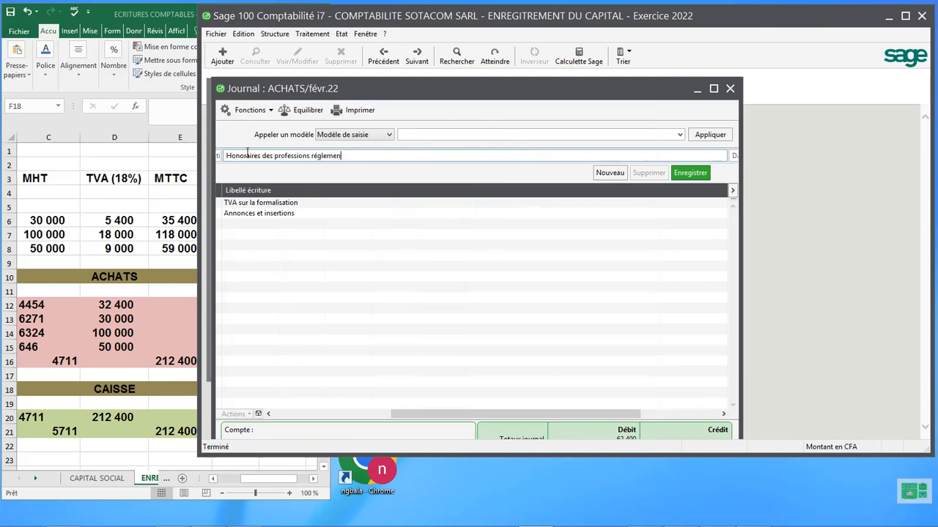
key(Tab)
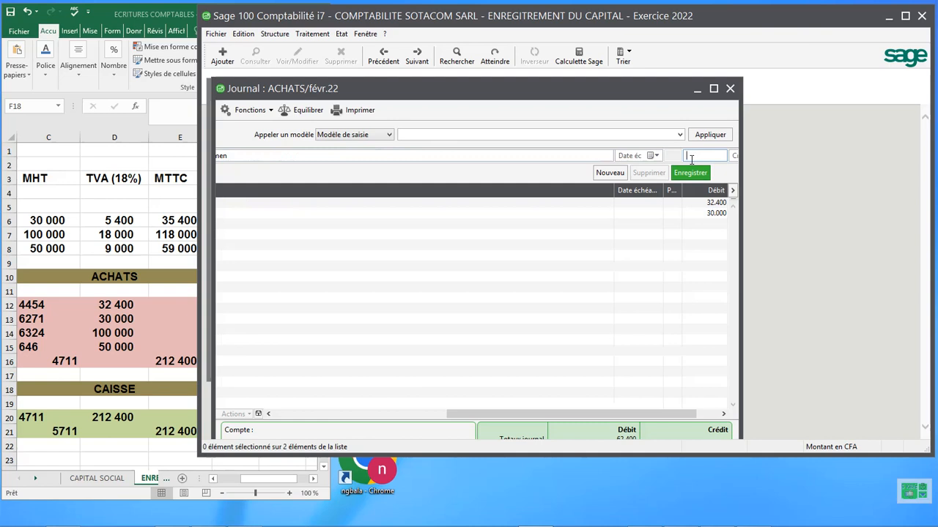
text(100000)
key(Return)
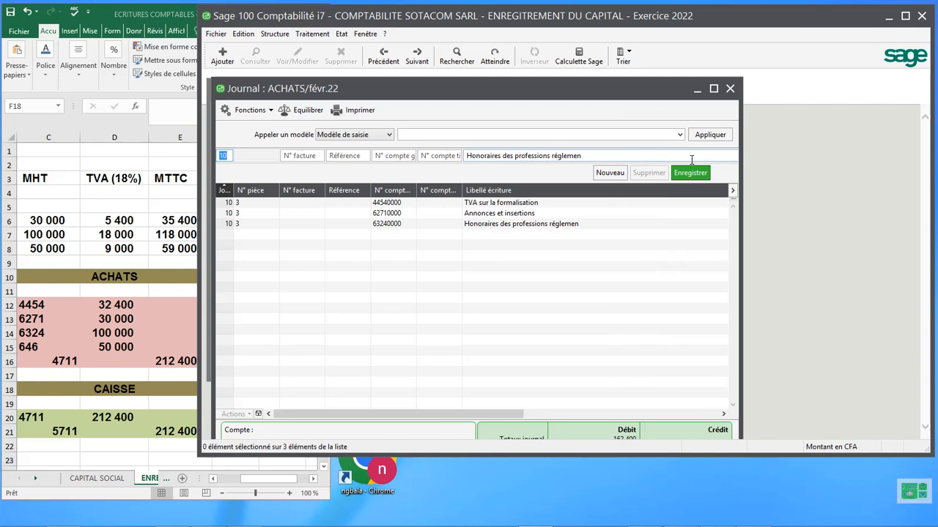
Step: Enter general account 646 on the next line, create it with the title "Droit d'enrégistrement" and copy that title
click(384, 155)
text(646)
key(Tab)
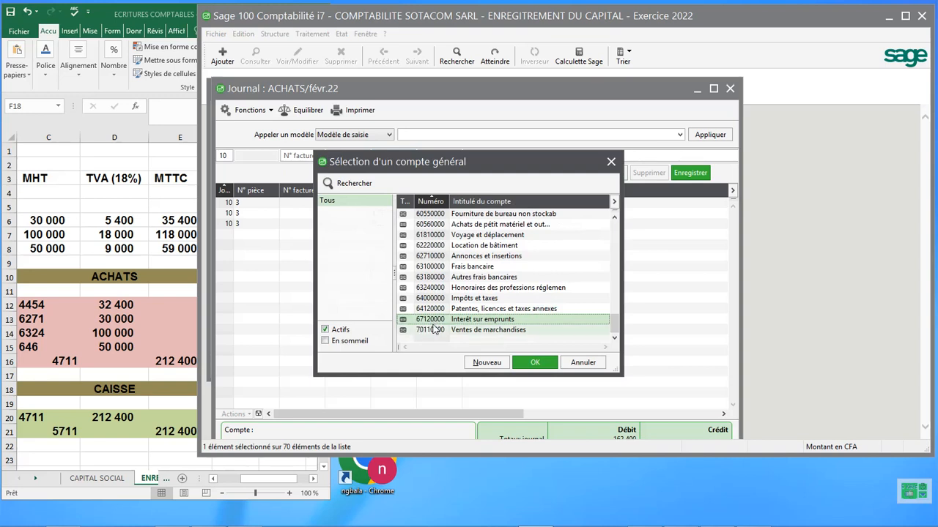
click(489, 364)
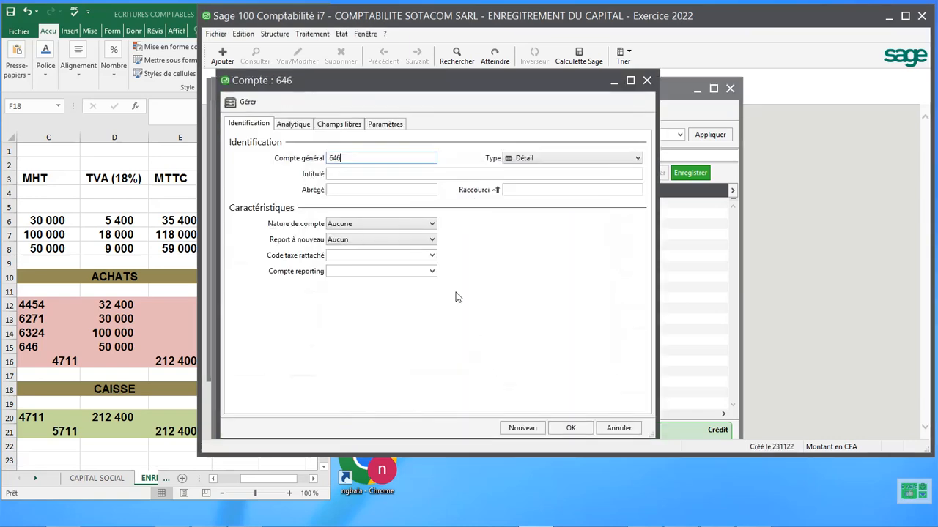
click(352, 174)
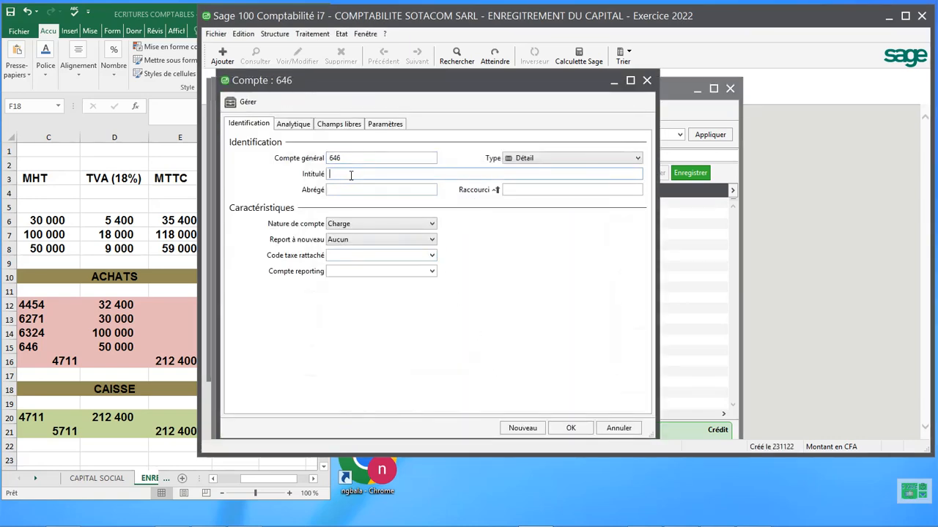
text(Droit d'enrégistr)
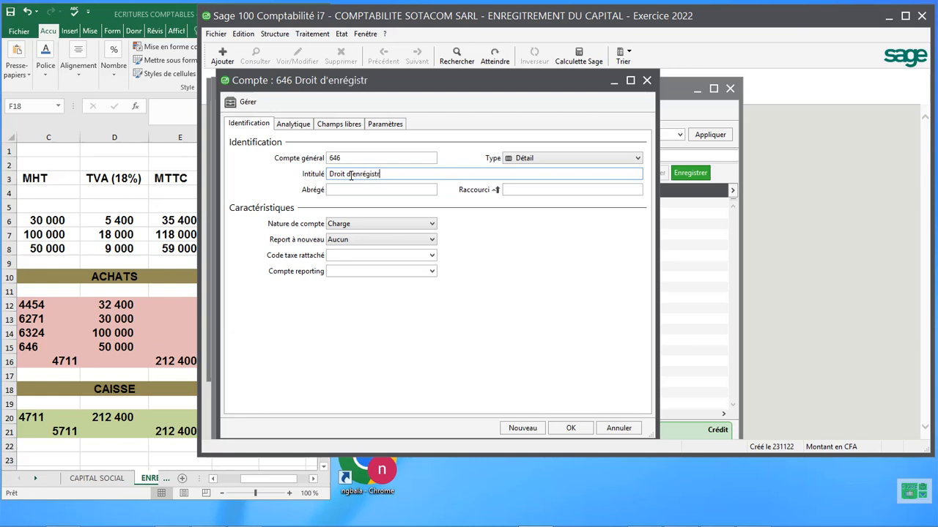
text(ement)
drag(408, 176, 300, 167)
key(ctrl+c)
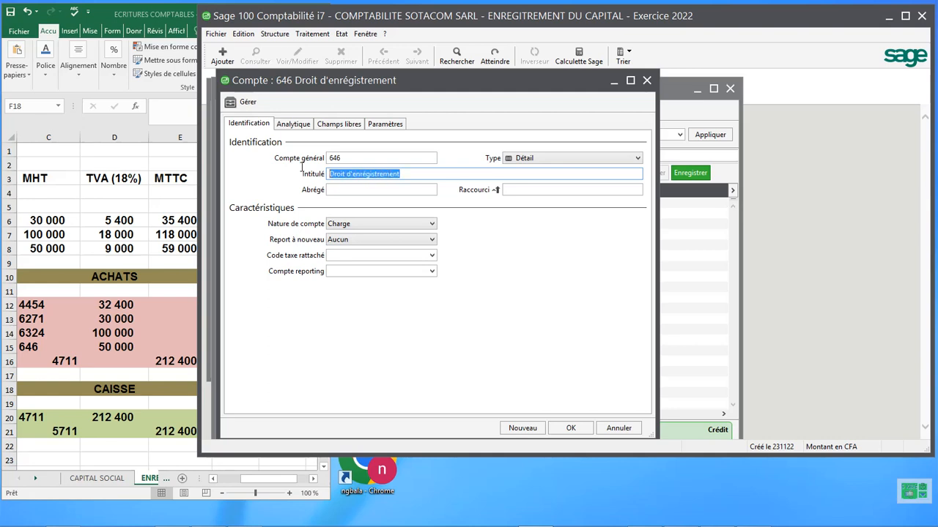
click(571, 428)
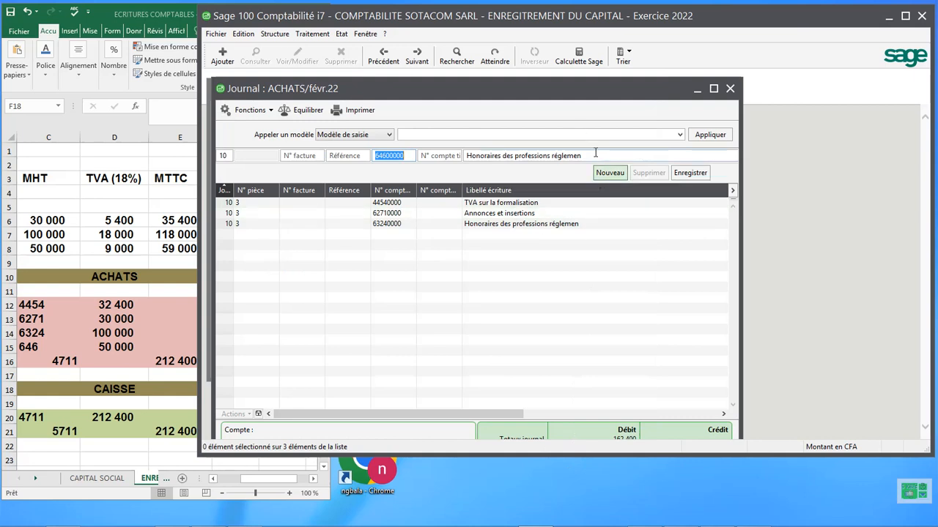
Step: Replace the 64600000 line's label with the copied "Droit d'enrégistrement" and record it with a debit of 50 000
key(Tab)
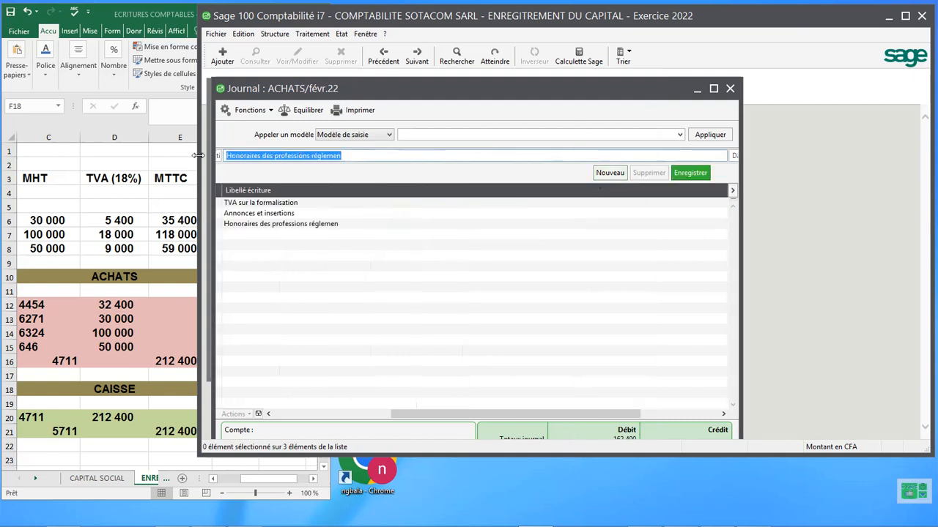
key(ctrl+v)
key(Tab)
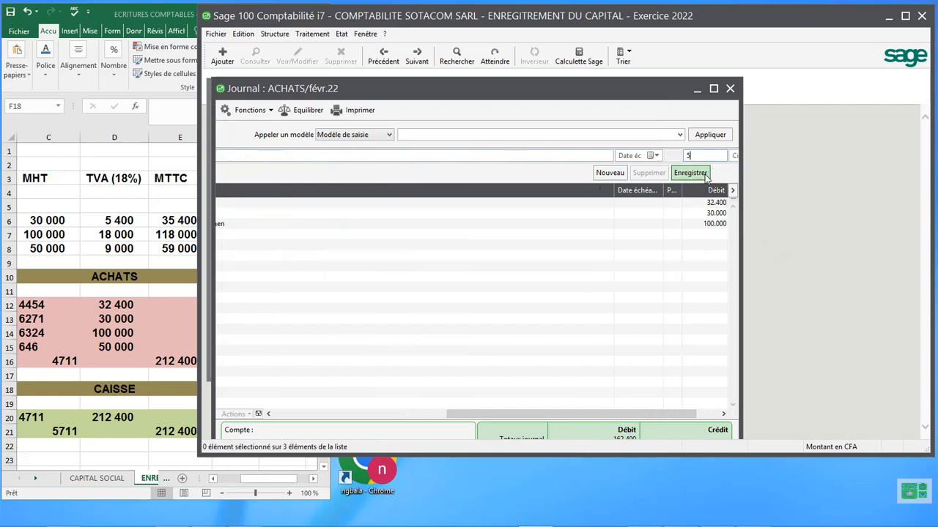
text(50000)
click(706, 178)
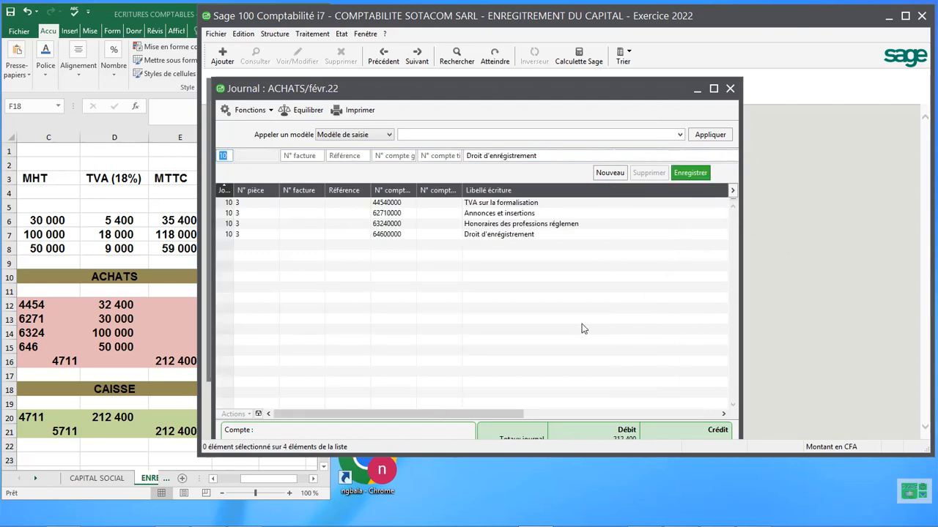
Step: Enter general account 4711 on the next ACHATS line, create it with the title "Débiteur divers" and copy that title
drag(442, 410, 408, 389)
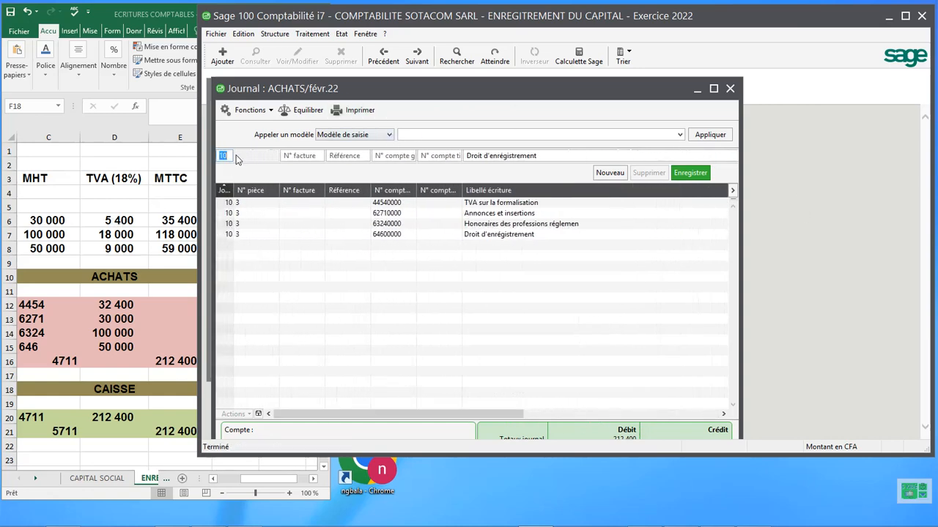
click(382, 156)
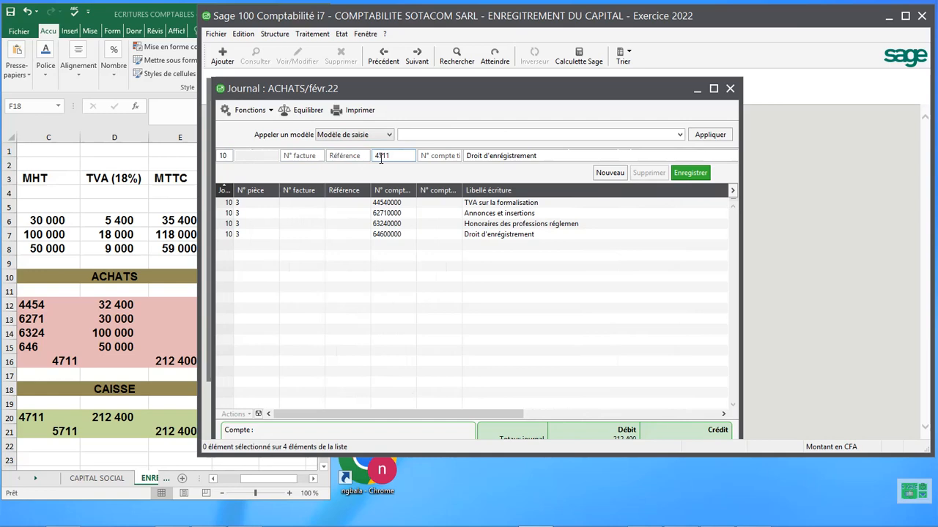
key(Tab)
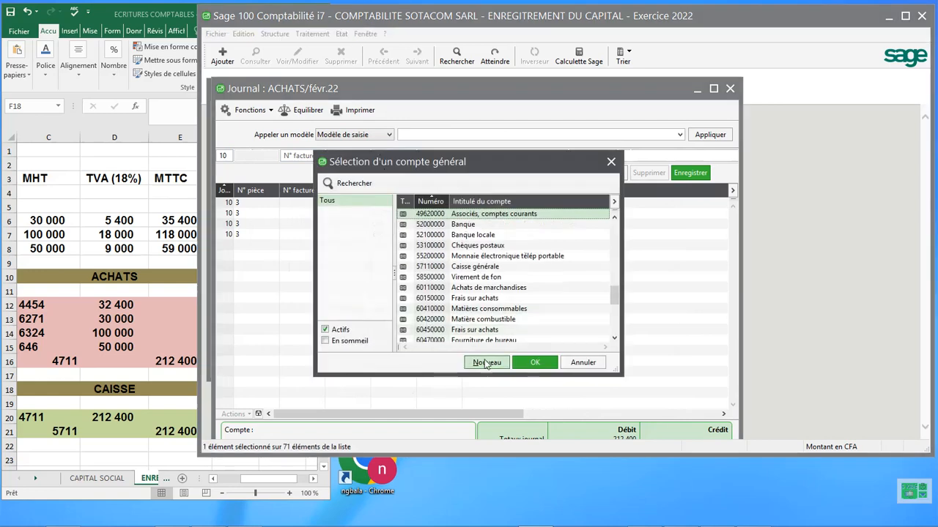
click(486, 363)
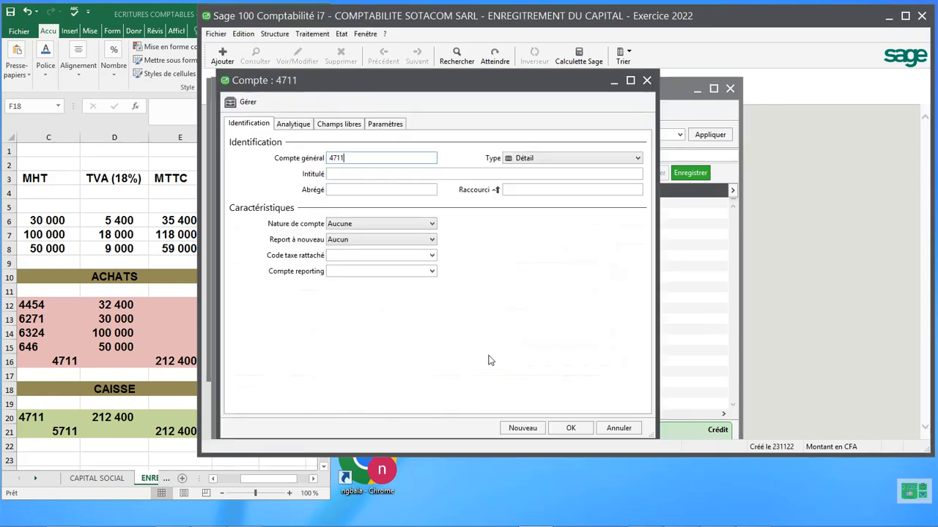
click(368, 172)
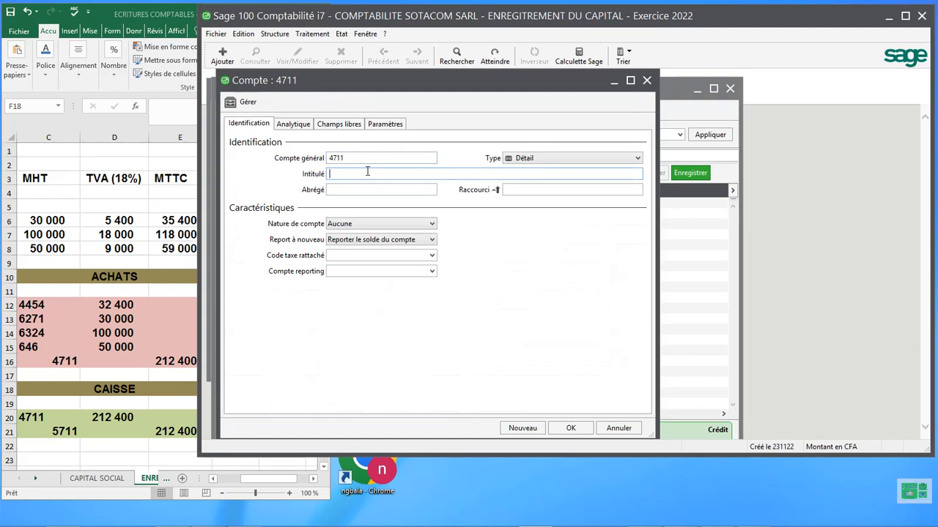
text(Débiteur ndiver)
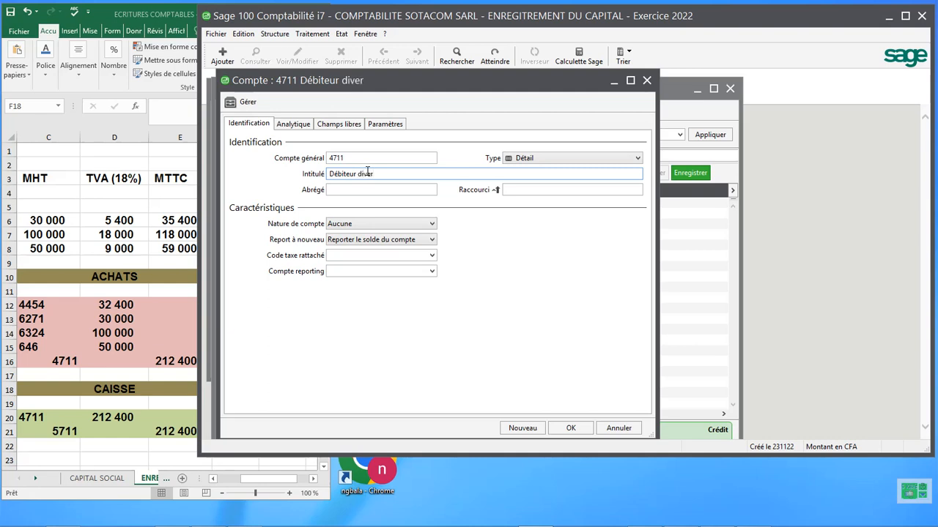
text(s)
drag(377, 175, 307, 176)
key(ctrl+c)
click(571, 429)
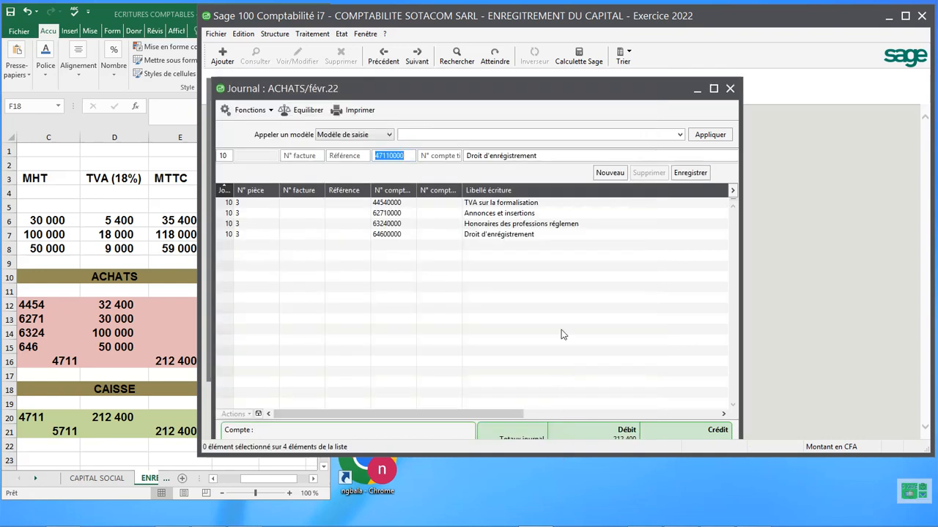
Step: Replace the 47110000 line's label with the copied "Débiteur divers" and record it with a credit of 212 400
click(546, 155)
drag(369, 151, 95, 154)
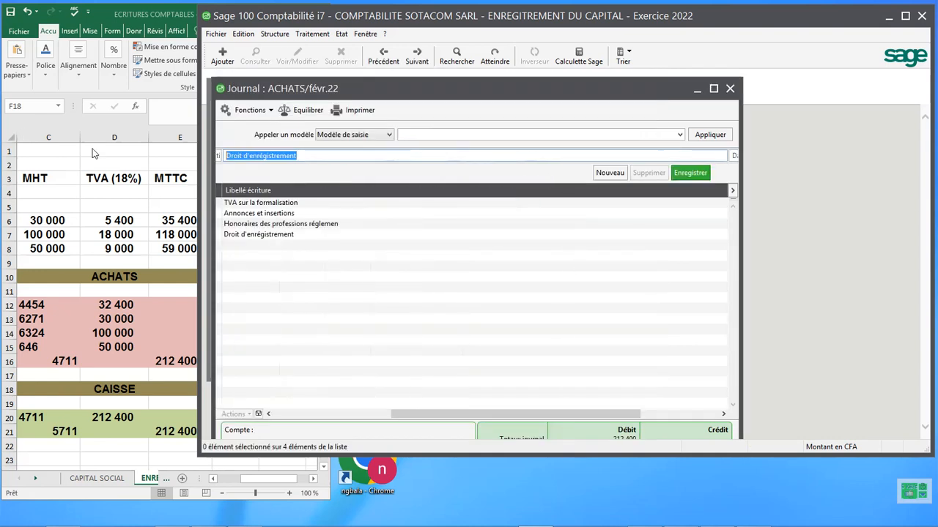
key(ctrl+v)
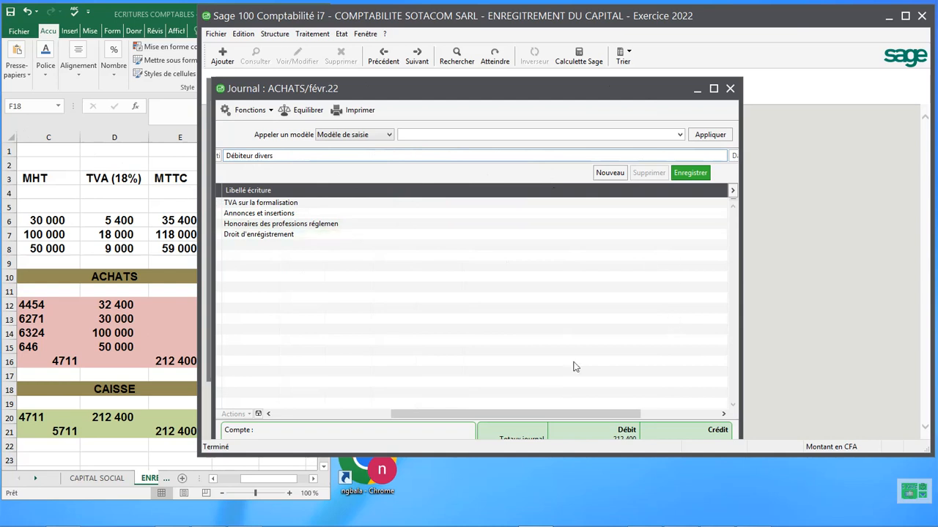
key(Tab)
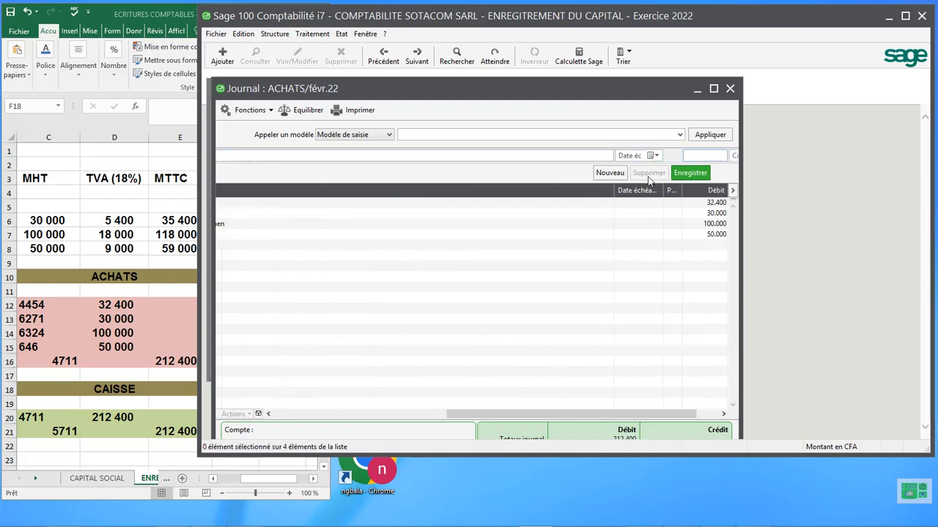
key(Tab)
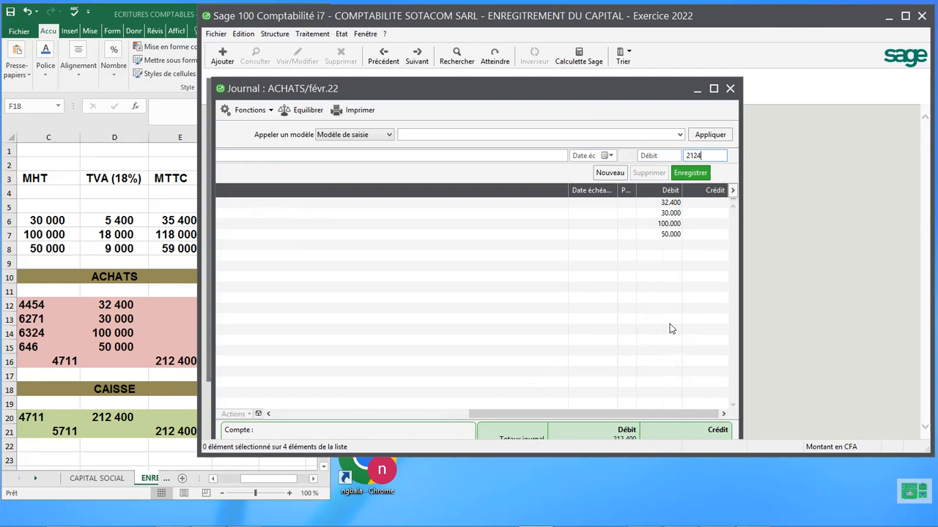
key(Return)
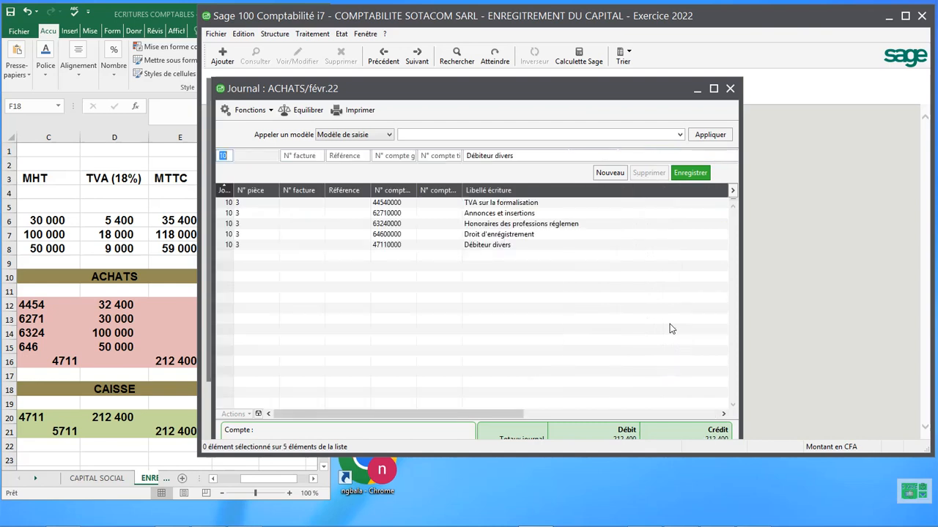
Step: Review the ACHATS lines' debit and credit amounts, then preview the complete Balance des comptes for 010122 to 311222 and close it
click(713, 88)
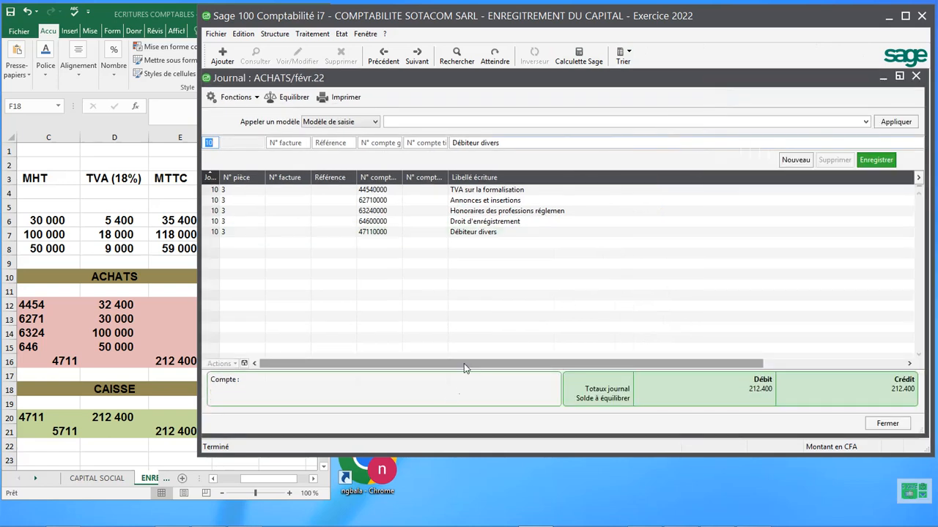
drag(464, 363, 650, 386)
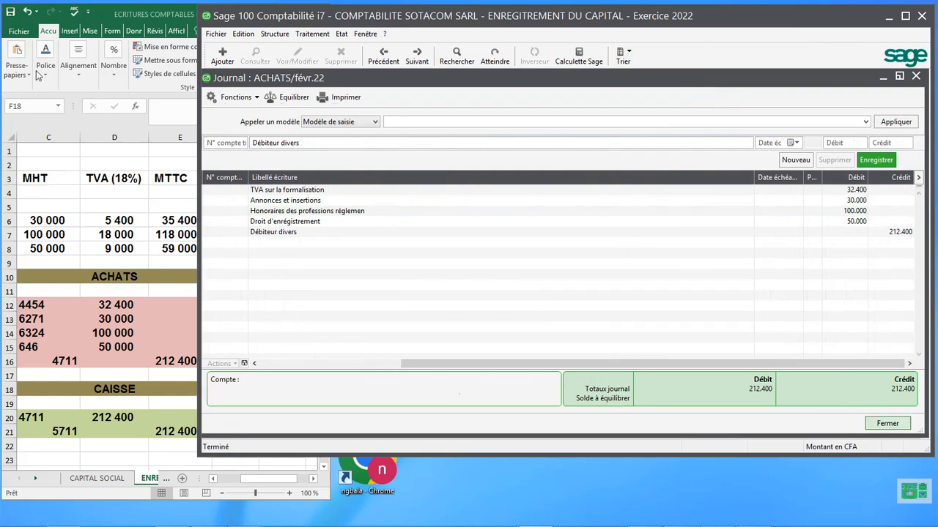
click(342, 35)
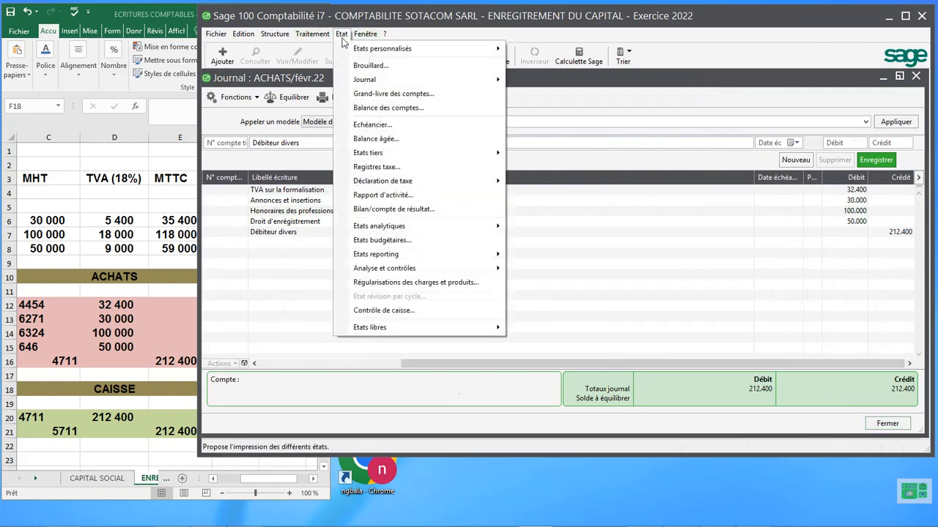
click(379, 109)
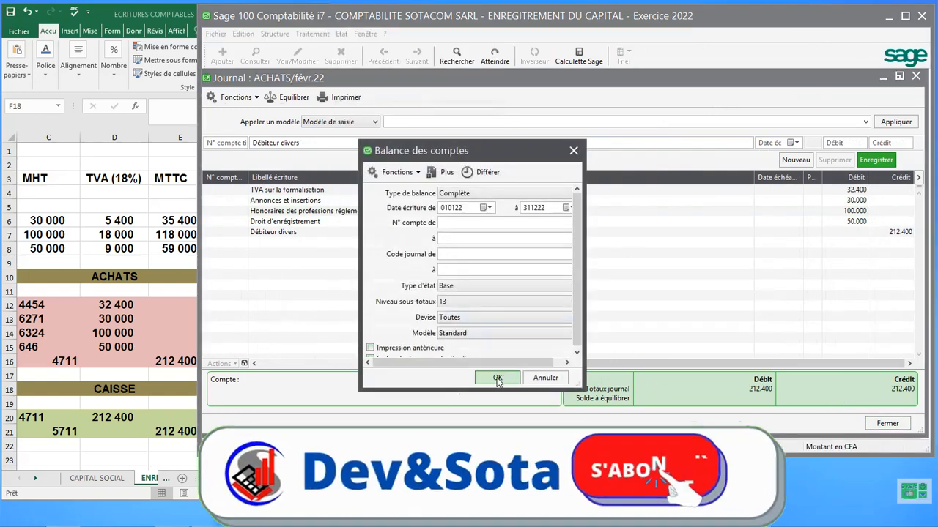
click(496, 378)
click(521, 355)
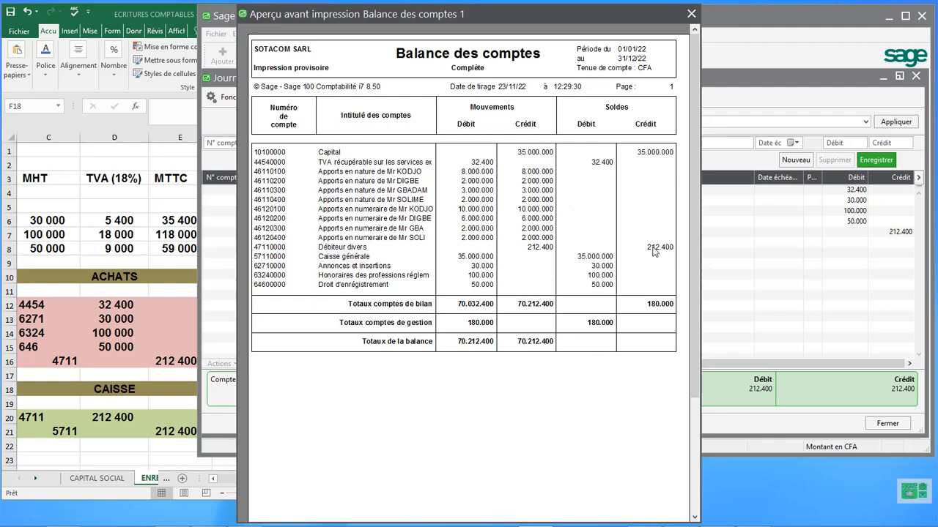
click(692, 15)
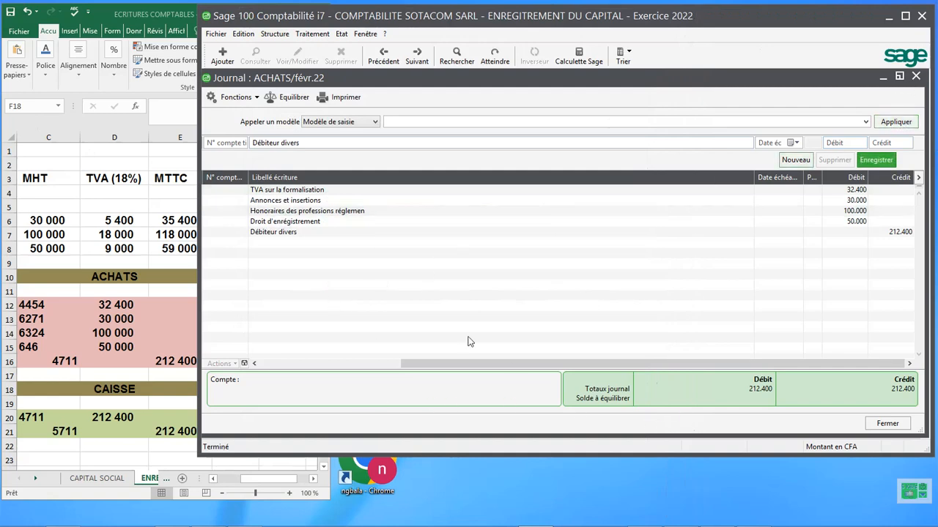
Step: Close the ACHATS journal and open the CAISSE journal for févr.22 in a maximized window
drag(669, 364, 154, 258)
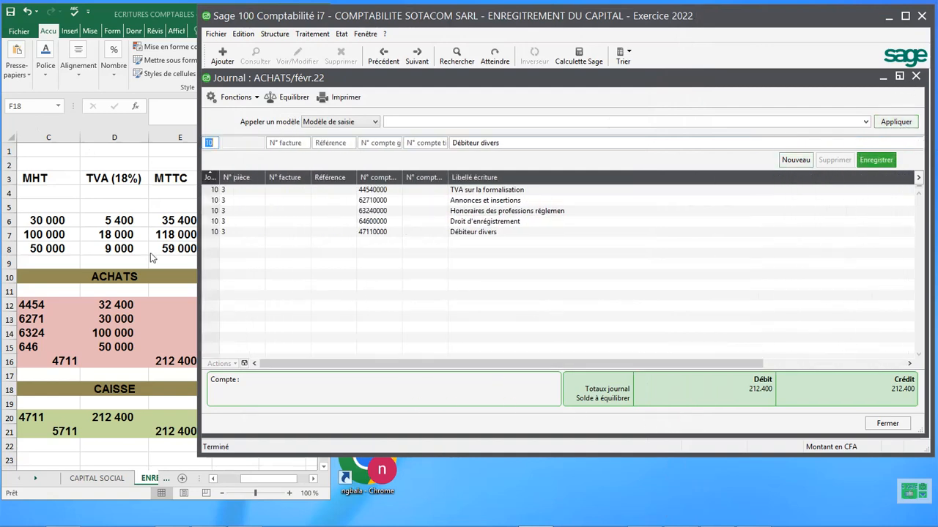
click(915, 76)
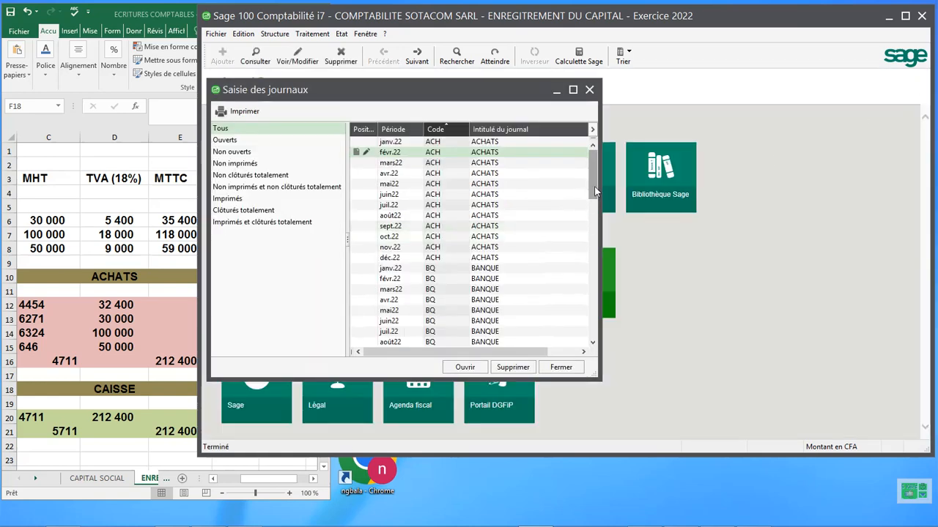
drag(592, 189, 589, 235)
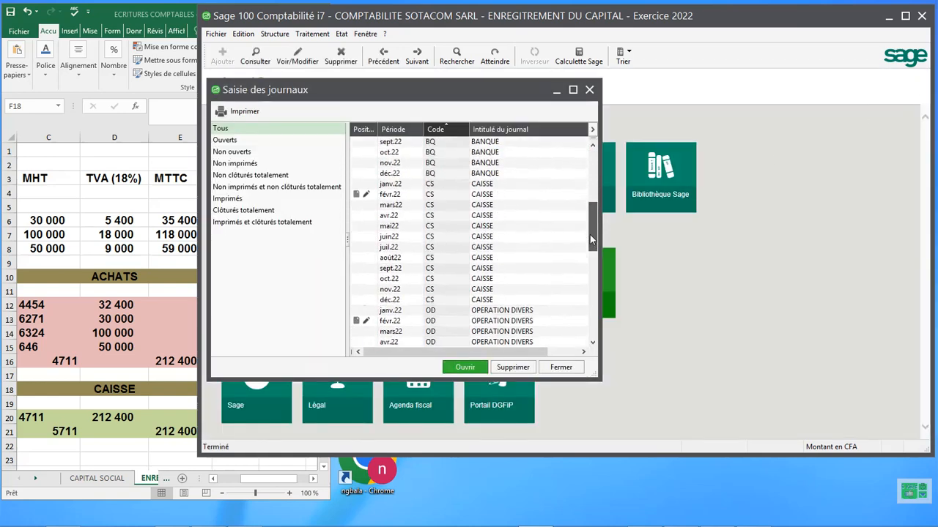
double_click(412, 194)
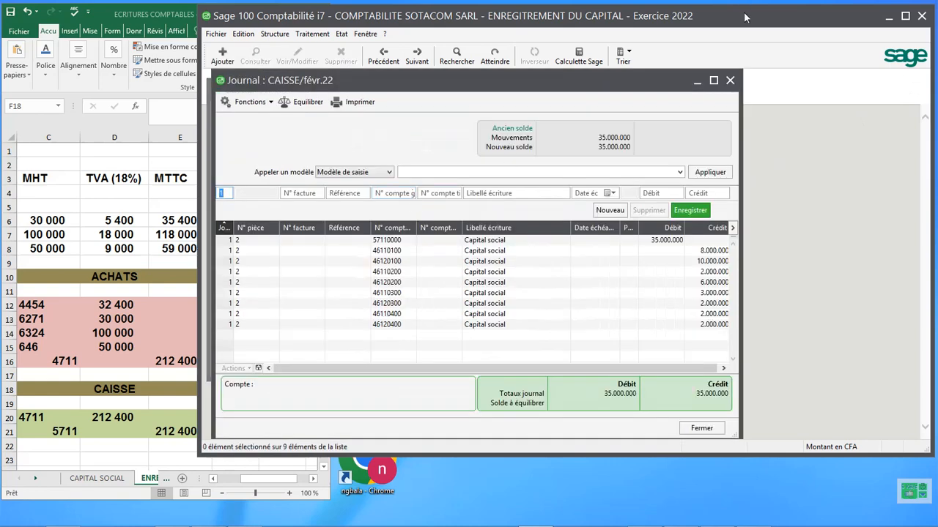
click(714, 80)
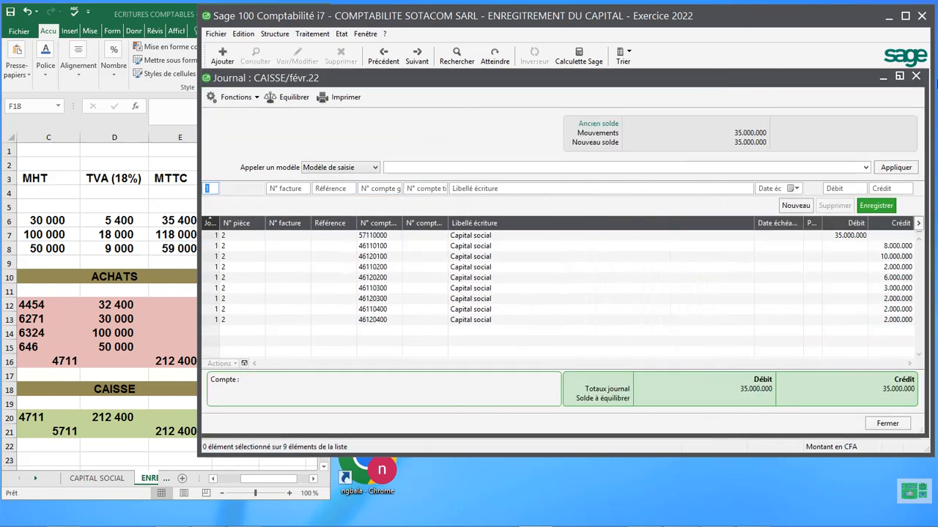
Step: Record a CAISSE line on day 10 for account 4711, labelled "Constitution de société", with a debit of 212 400
click(214, 188)
key(Tab)
key(Tab)
key(Tab)
key(Tab)
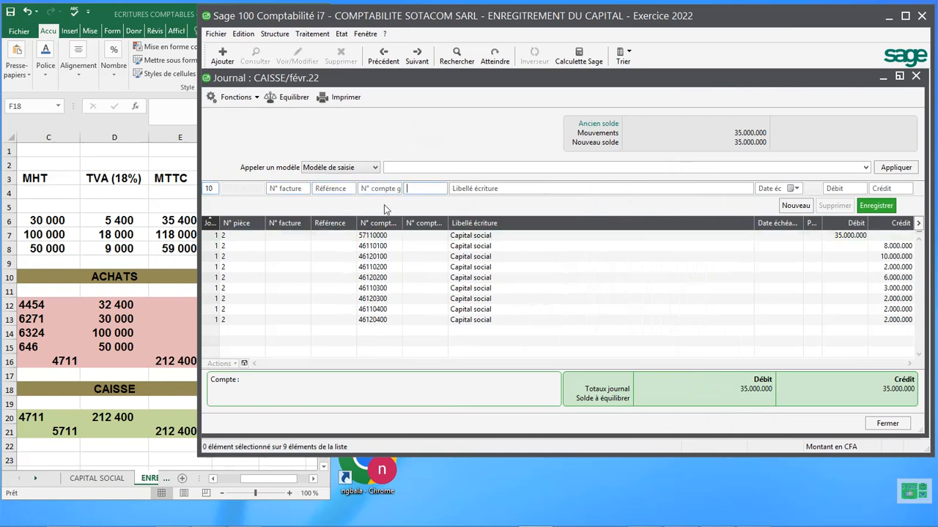
click(380, 188)
text(4711)
key(Tab)
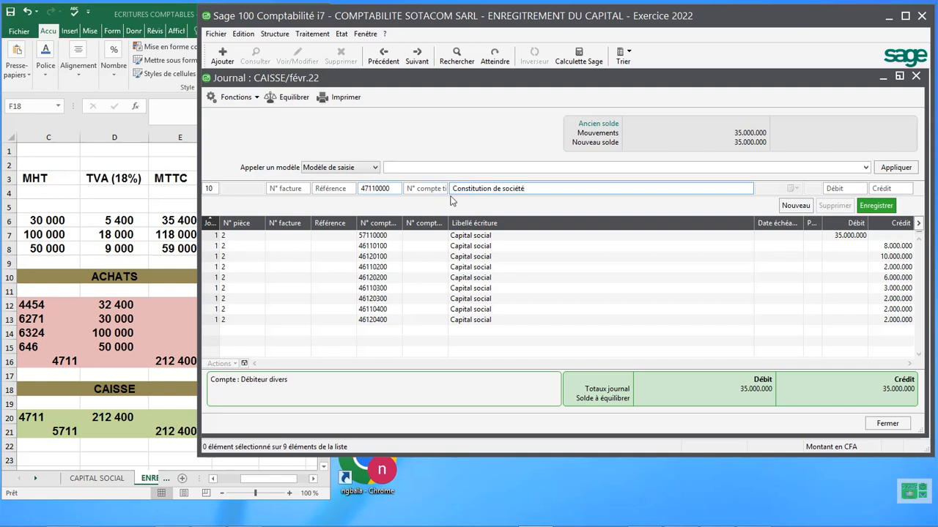
drag(525, 189, 341, 183)
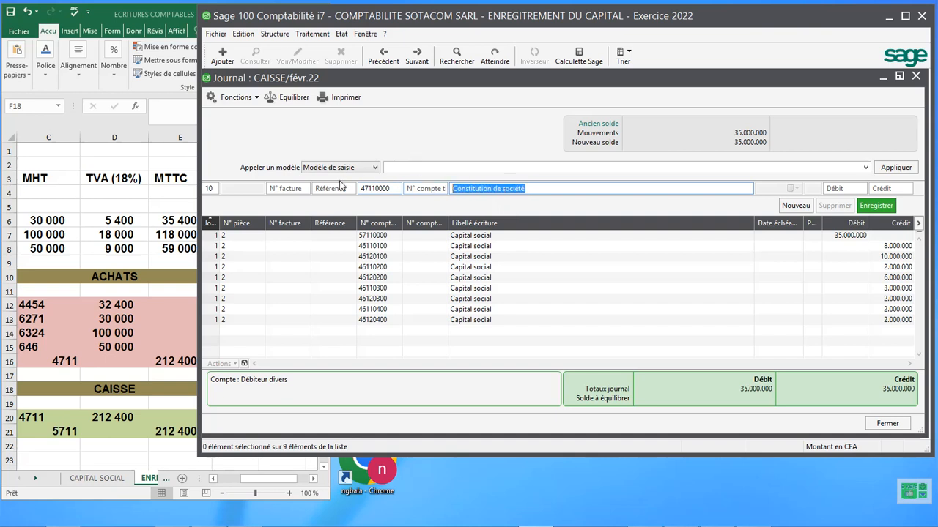
key(Tab)
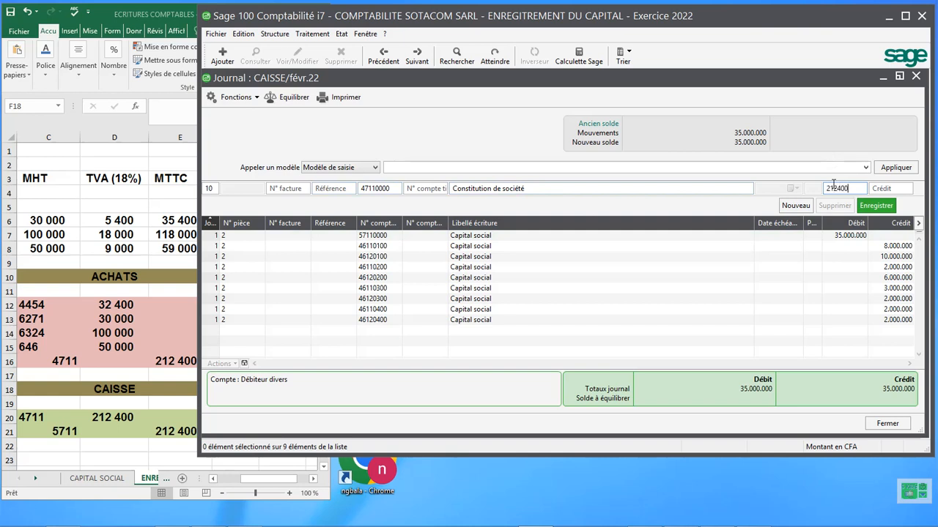
key(Return)
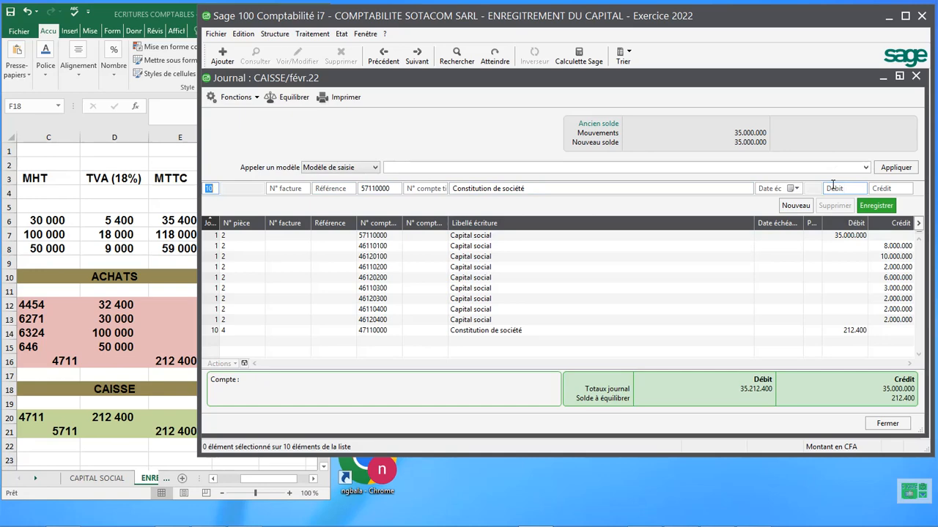
Step: Record the day 10 counterpart line on account 57110000, labelled "Constitution de société", with a credit of 212 400
key(Tab)
key(Tab)
key(Tab)
key(Tab)
key(Tab)
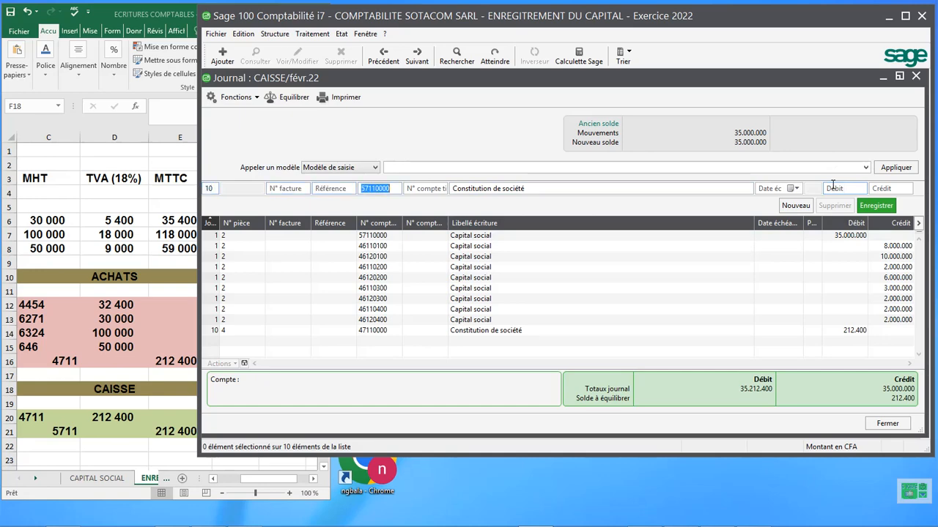
key(Return)
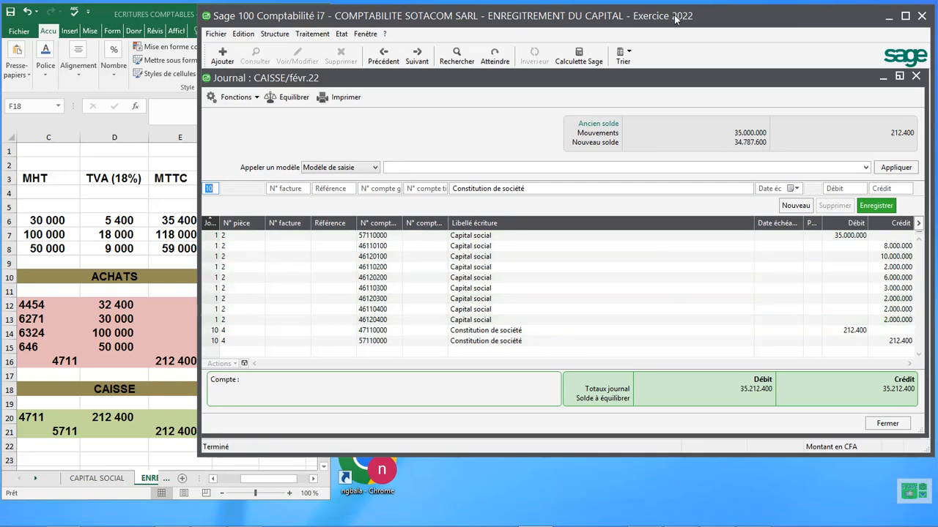
Step: Preview the complete Balance des comptes for 010122 to 311222 to check the accounts after the cash payment
click(342, 35)
click(389, 110)
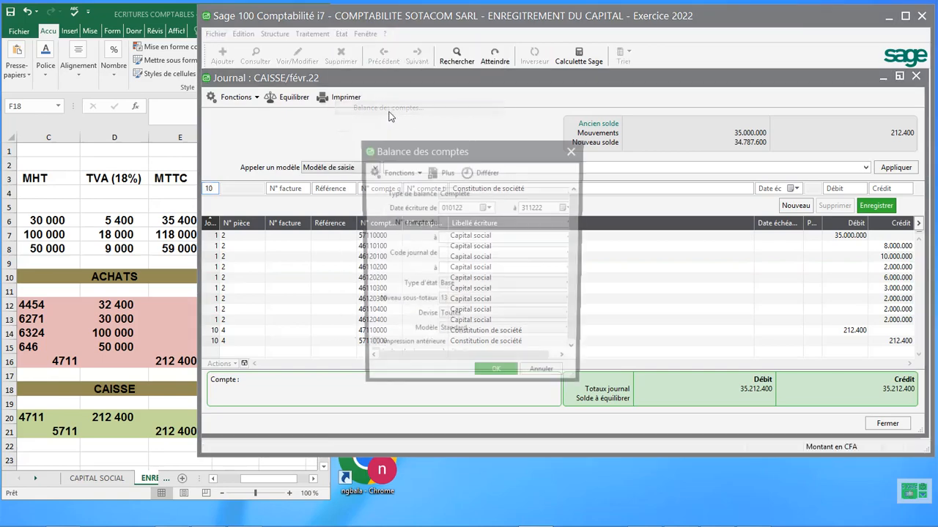
click(495, 368)
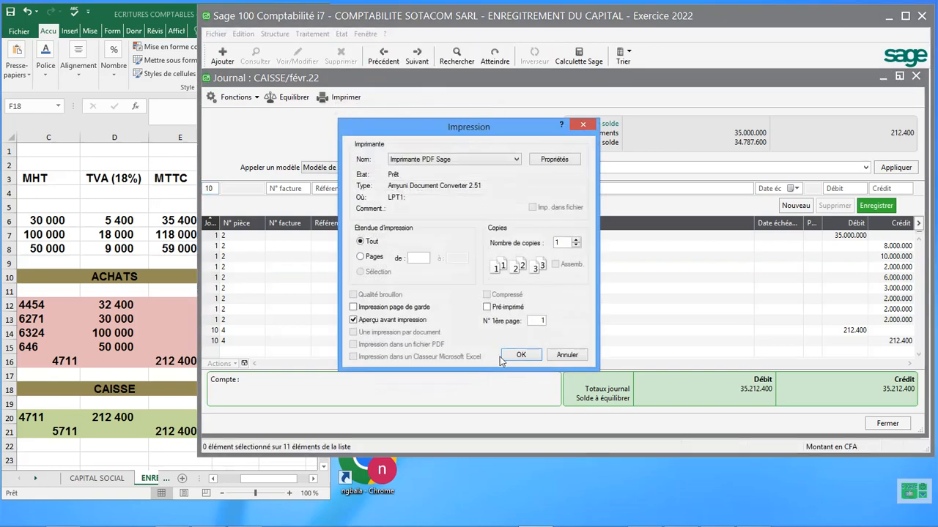
click(510, 355)
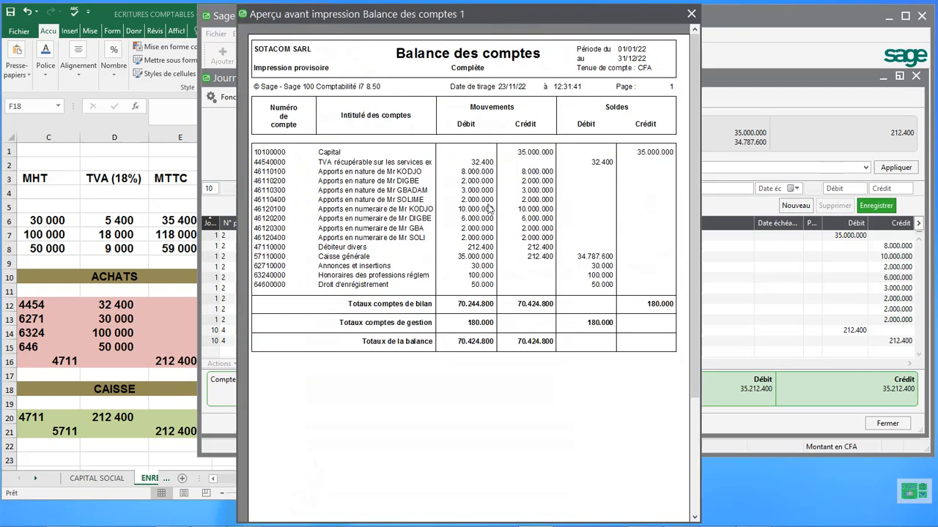